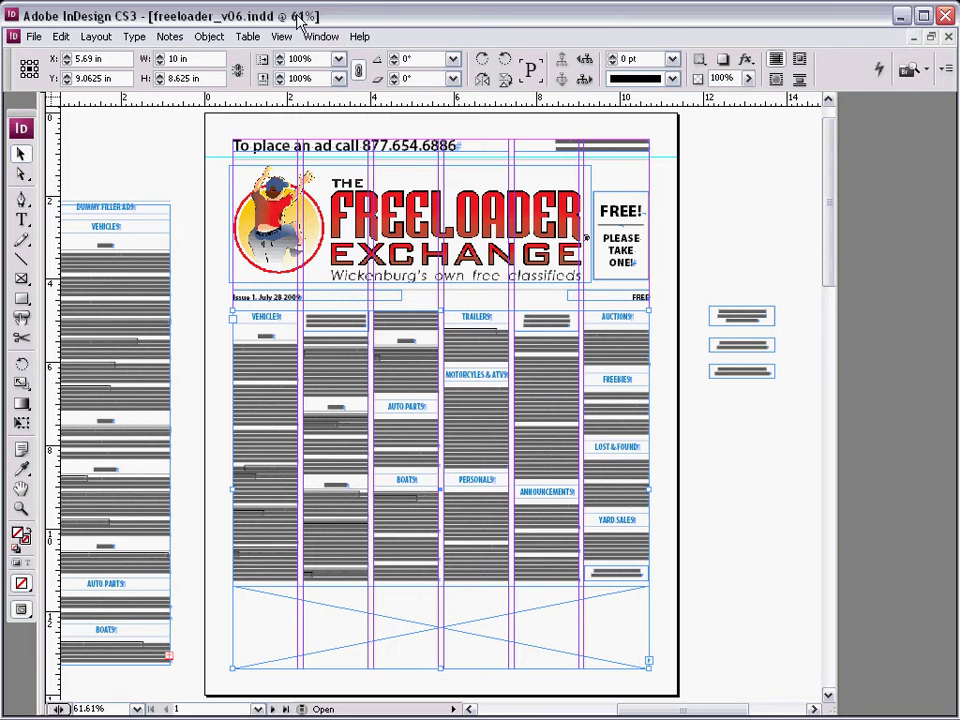
Delete the overset dummy filler ads text frame from the pasteboard beside page 1
left_click(155, 316)
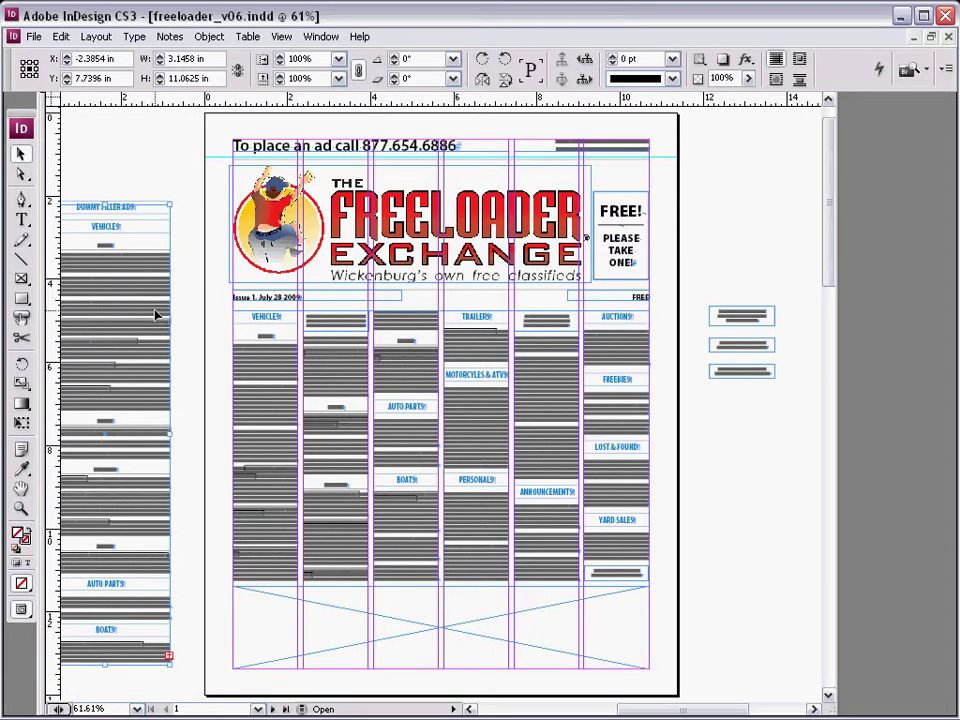
key("Delete")
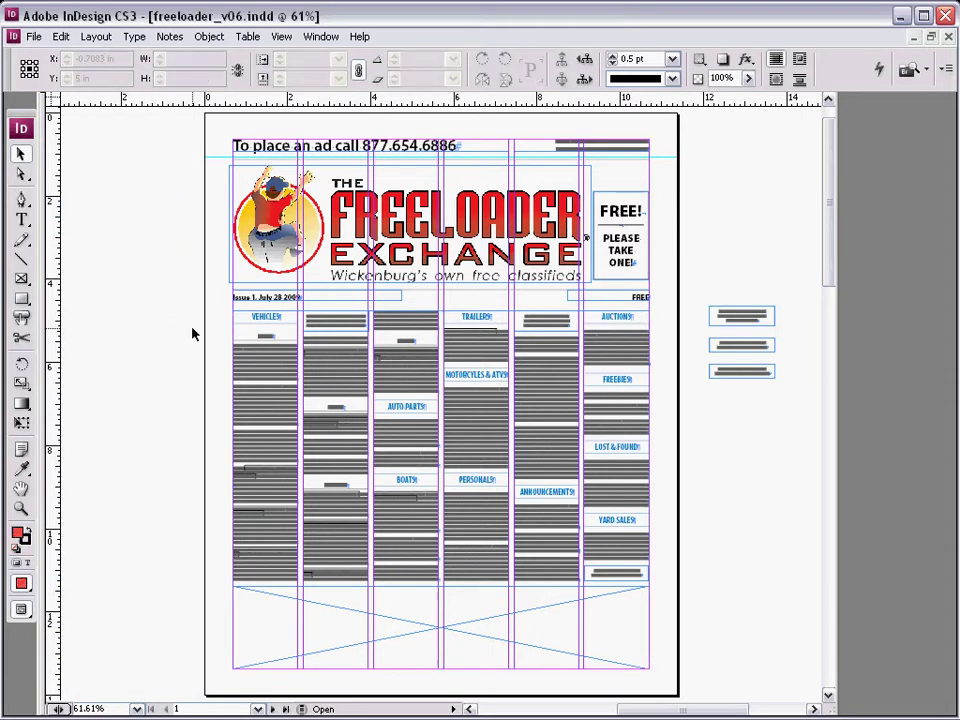
Zoom to 100% on the classified columns and inspect the extents of the masthead logo and classifieds frames
left_click(269, 356)
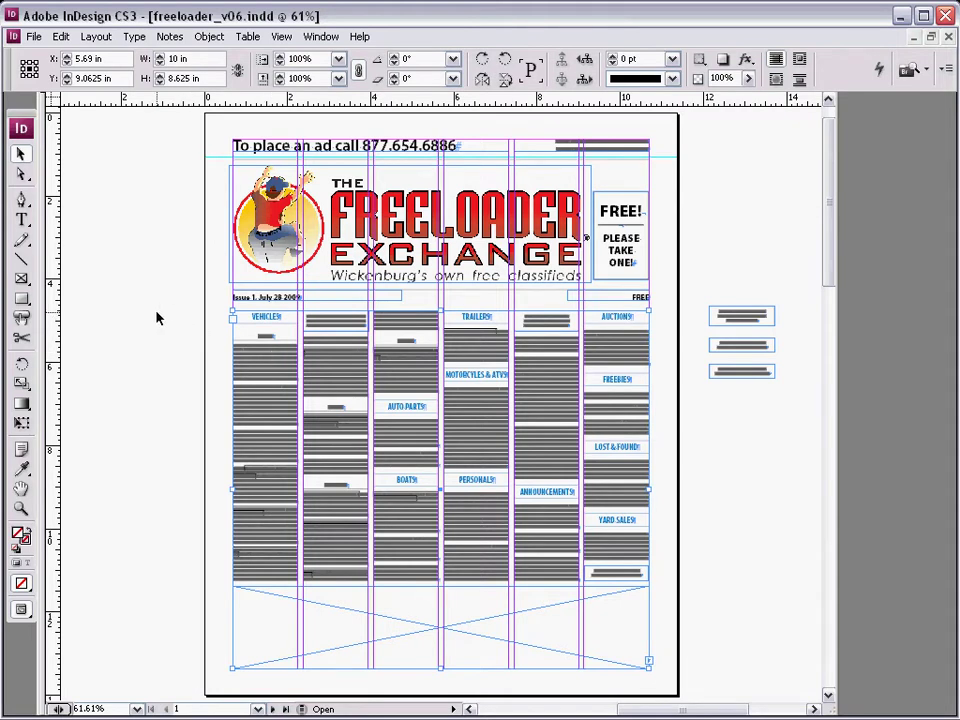
left_click(411, 369)
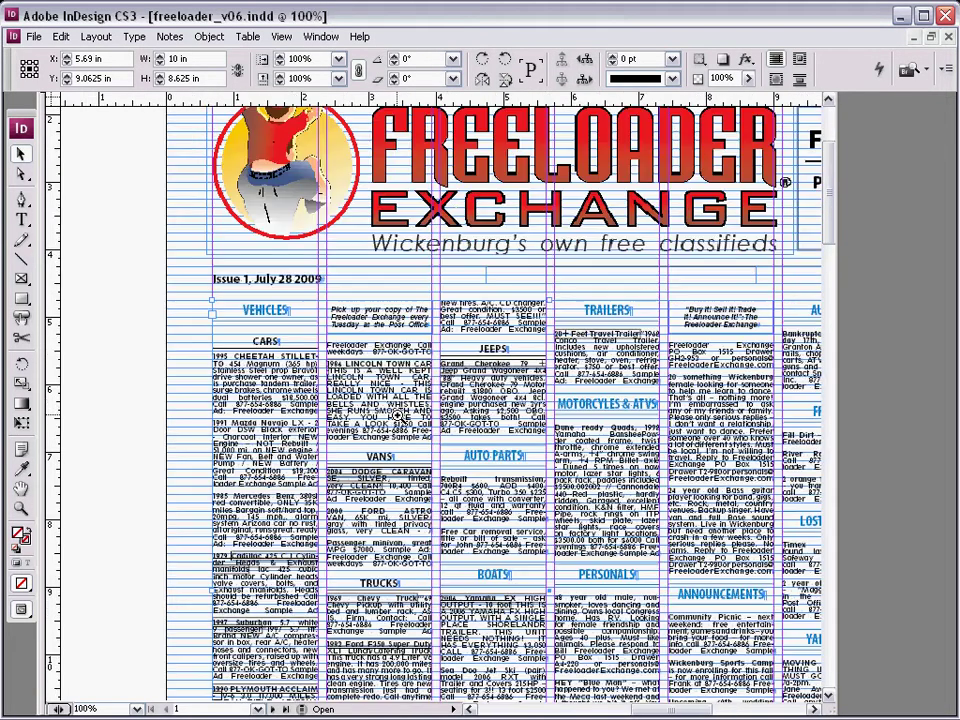
left_click(399, 410)
left_click(220, 148)
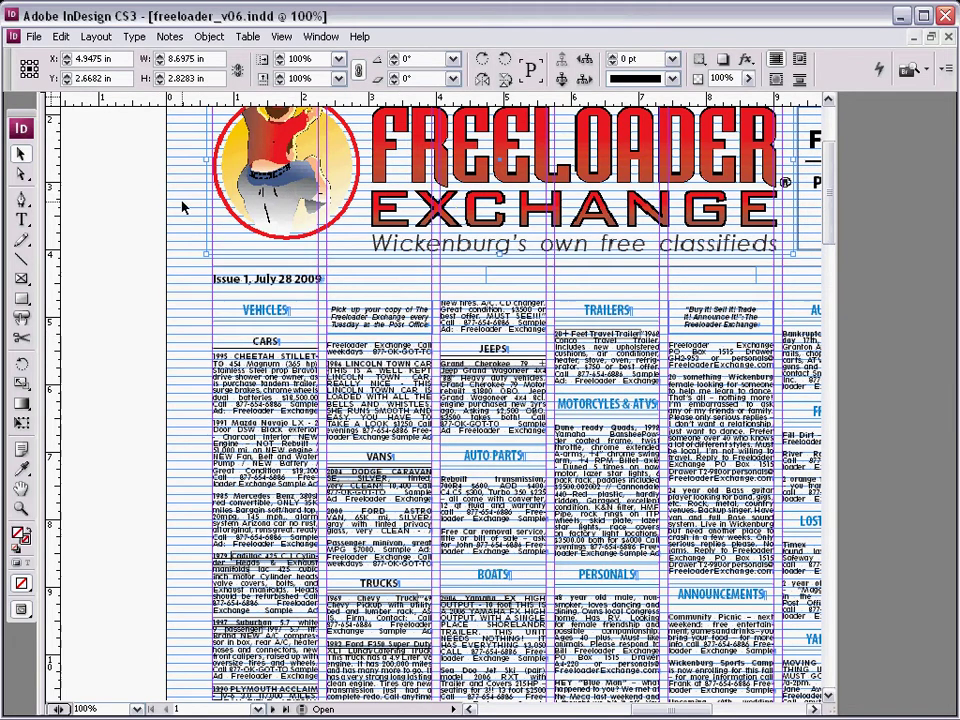
left_click(217, 368)
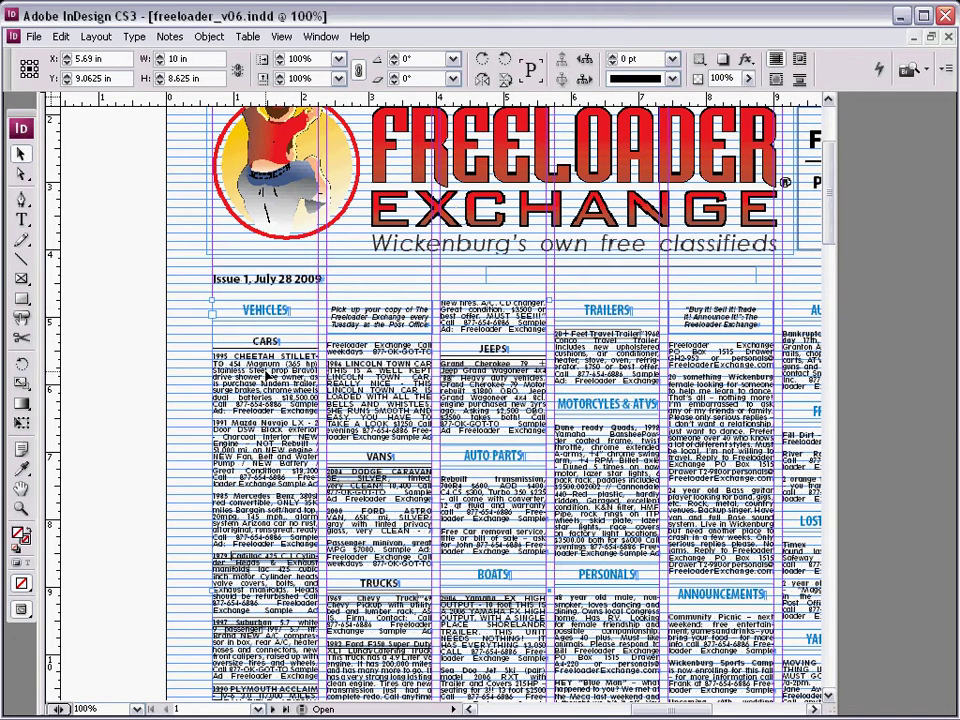
left_click(187, 352)
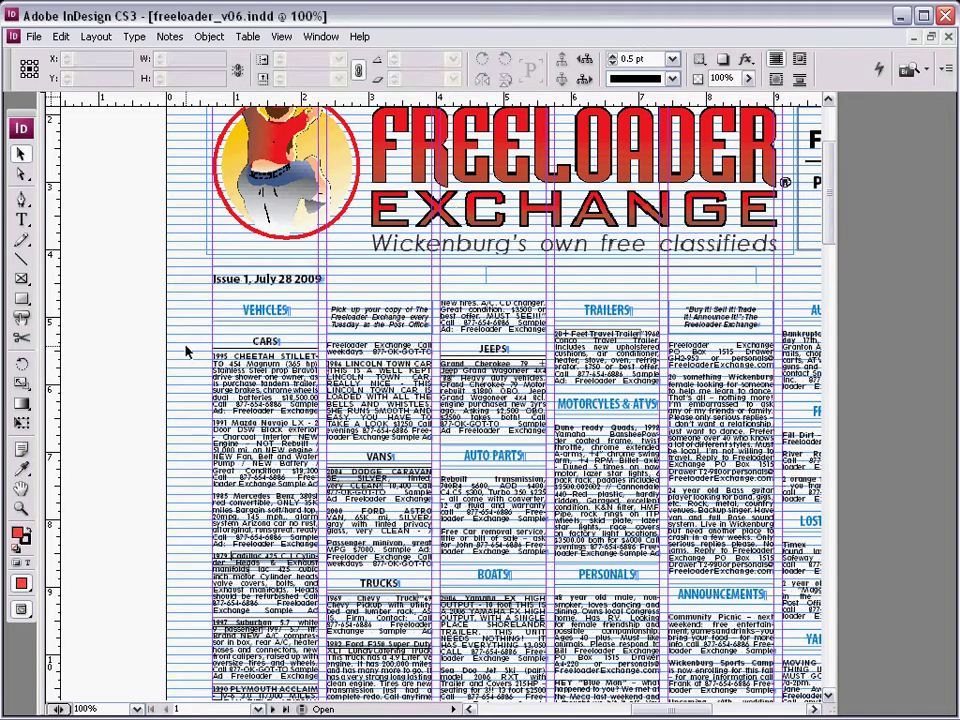
Highlight the first ad under CARS with the Type tool to check its character formatting, and return to the Selection tool
double_click(268, 360)
left_click_drag(255, 363, 309, 423)
left_click(461, 58)
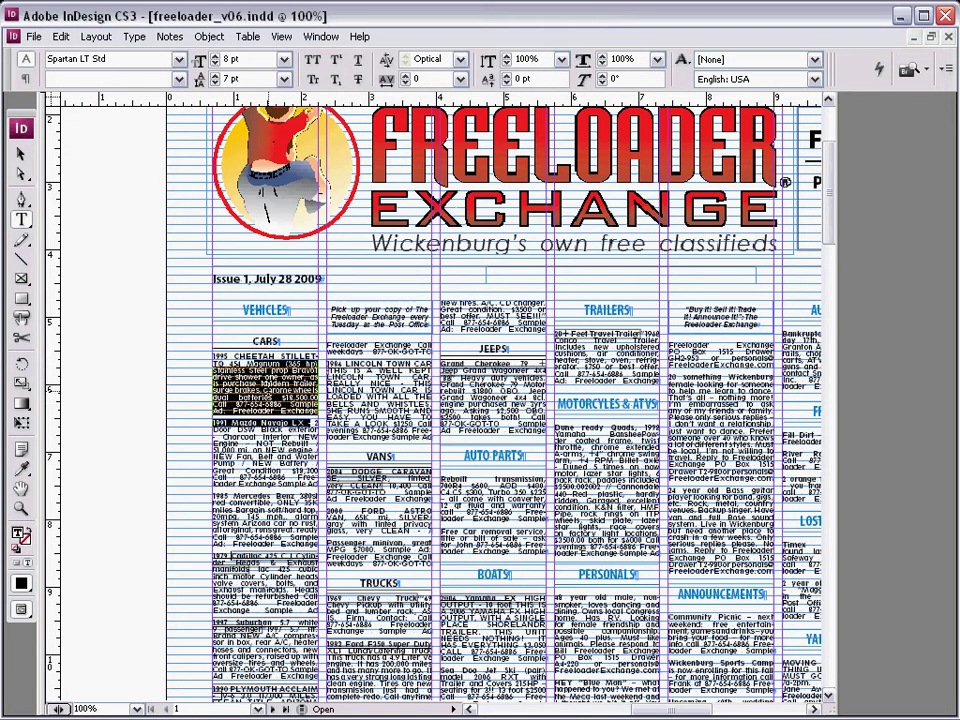
left_click(20, 153)
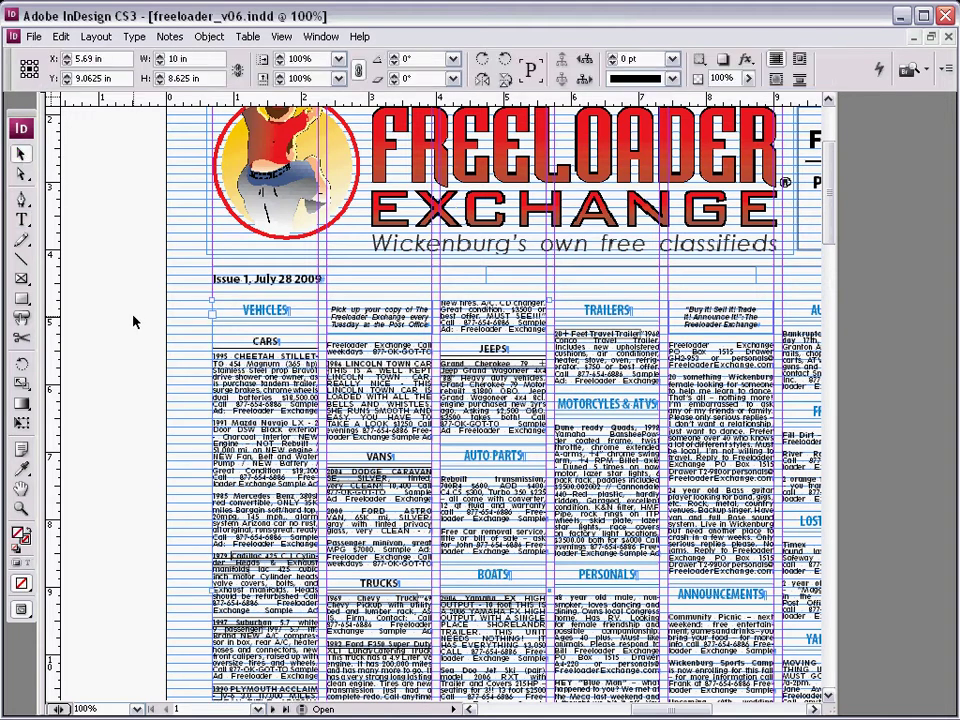
Compare the page in Preview and Normal screen modes with nothing selected, checking the classified columns without guides
left_click(139, 336)
key("w")
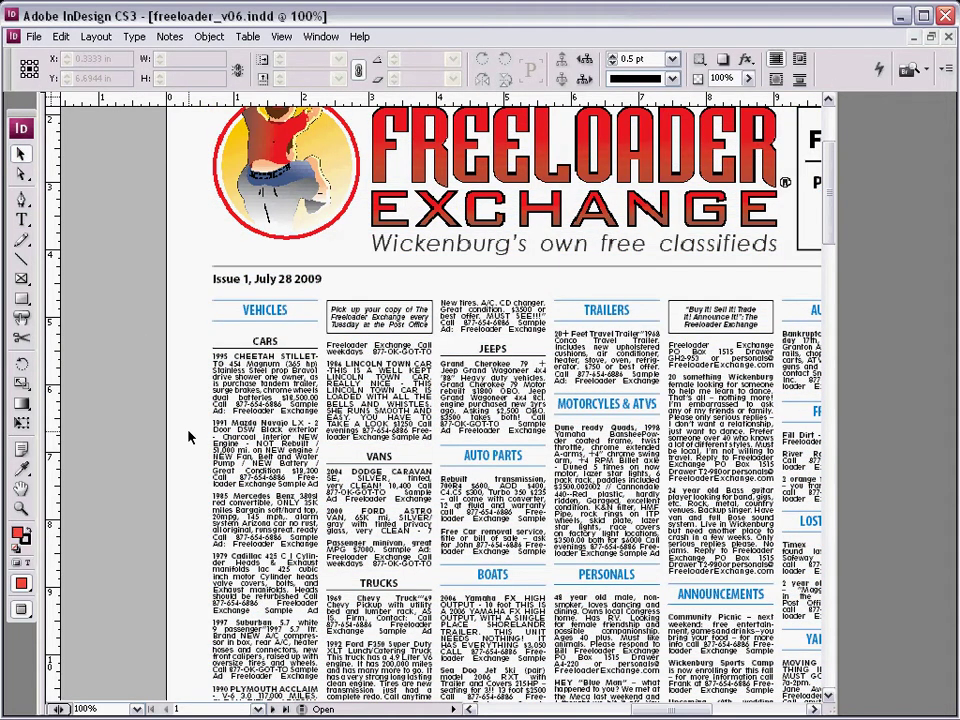
left_click_drag(416, 454, 340, 415)
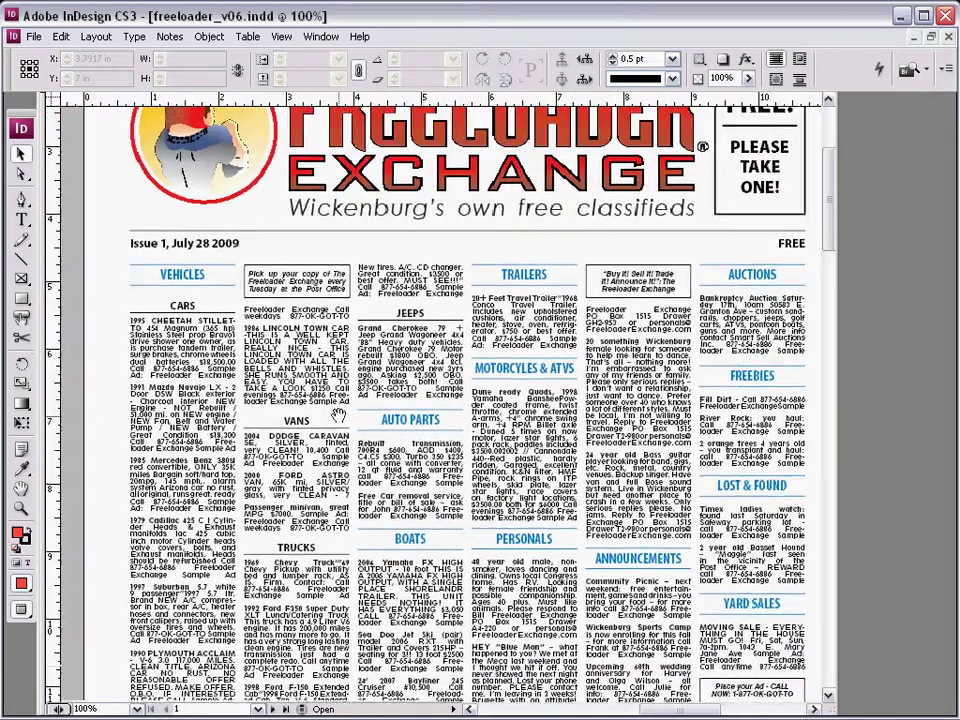
key("w")
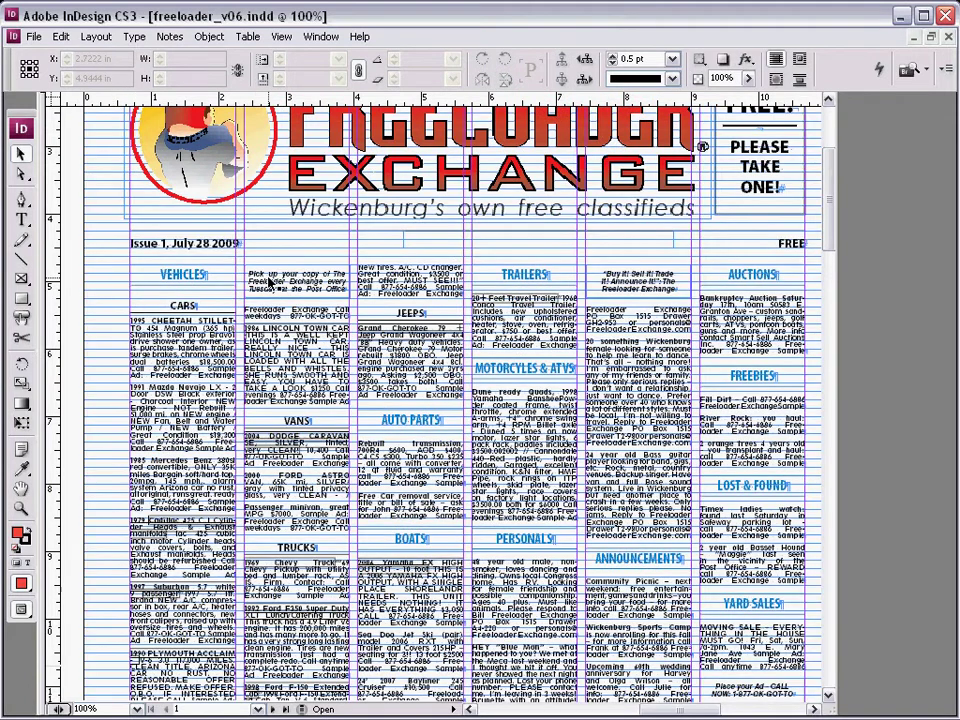
key("w")
Select the issue date frame and the classifieds frame in turn, comparing each in Normal and Preview screen modes
left_click(195, 247)
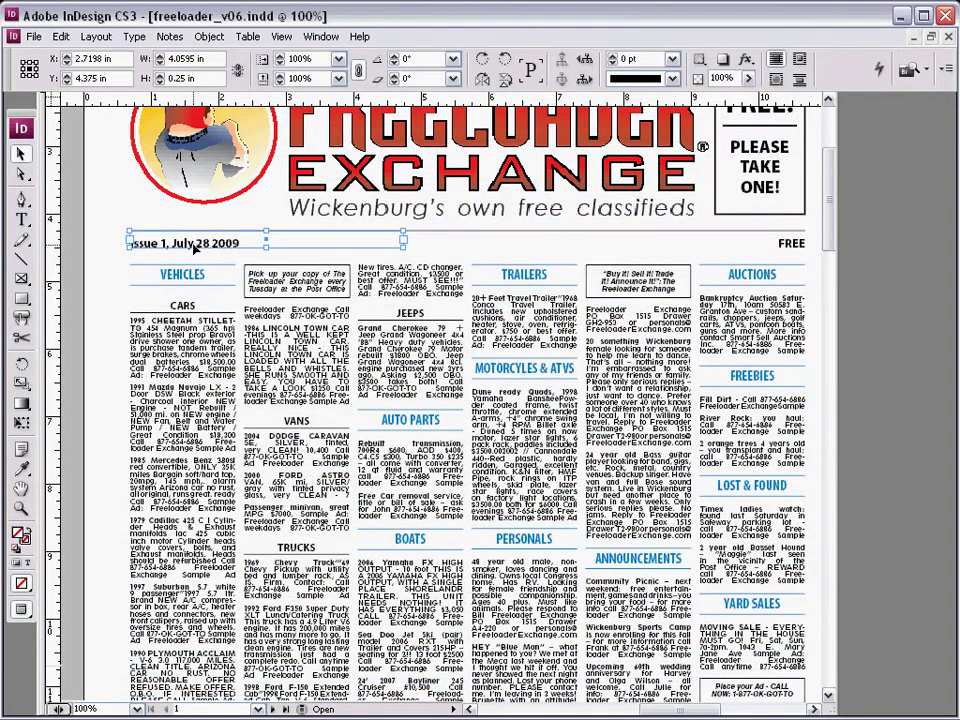
mouse_move(195, 250)
left_mouse_down()
mouse_move(215, 303)
mouse_move(198, 252)
mouse_move(210, 254)
left_mouse_up()
key("w")
mouse_move(210, 265)
left_mouse_down()
mouse_move(180, 252)
mouse_move(185, 242)
mouse_move(178, 250)
mouse_move(208, 246)
left_mouse_up()
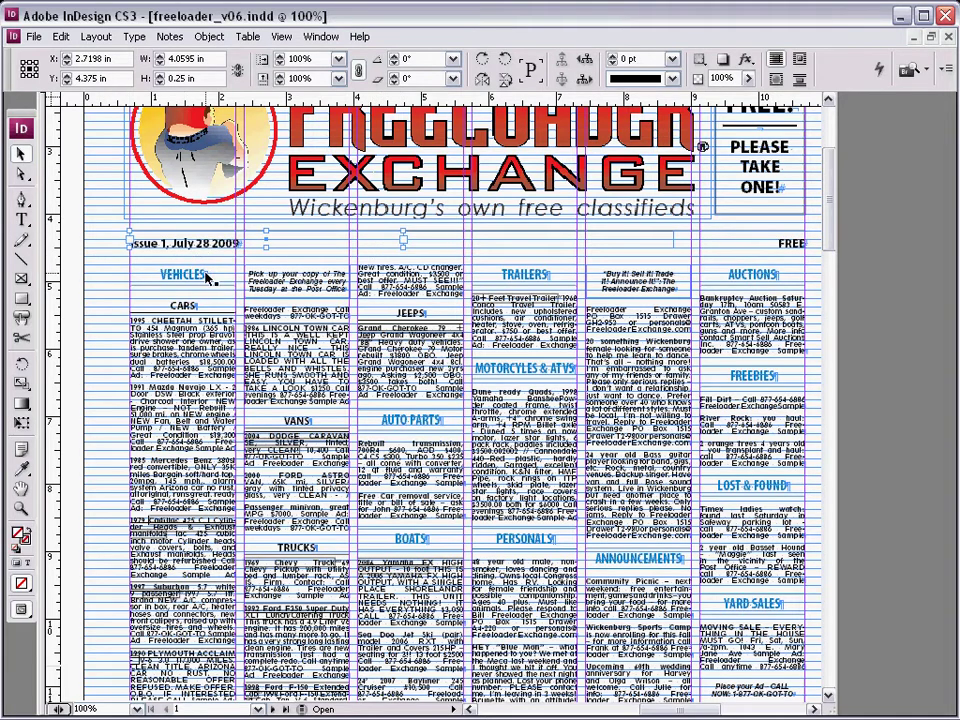
left_click(303, 333)
key("w")
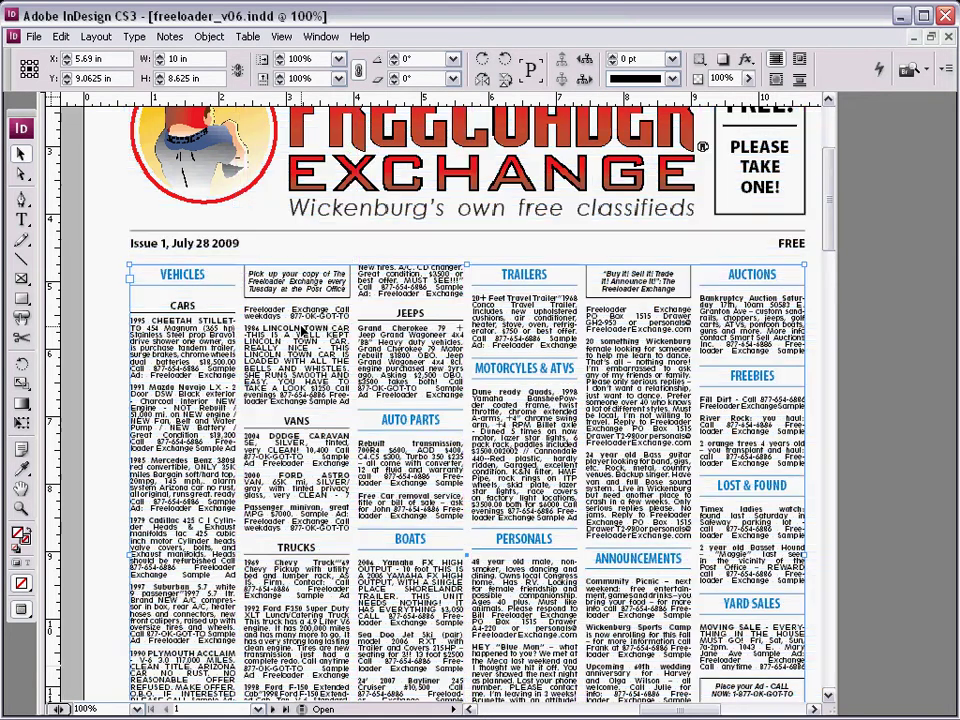
key("w")
key("w")
key("w")
key("w")
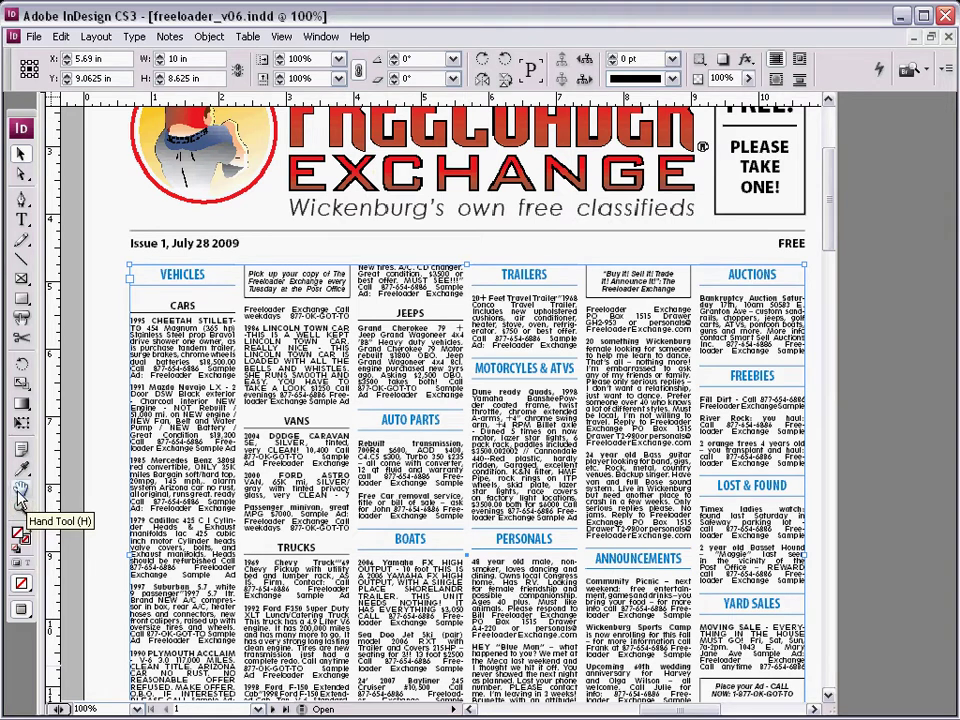
Pan around page 1 in Preview mode using the Hand tool and its temporary shortcut to examine the masthead and classified columns
left_click(104, 375)
left_click(122, 337)
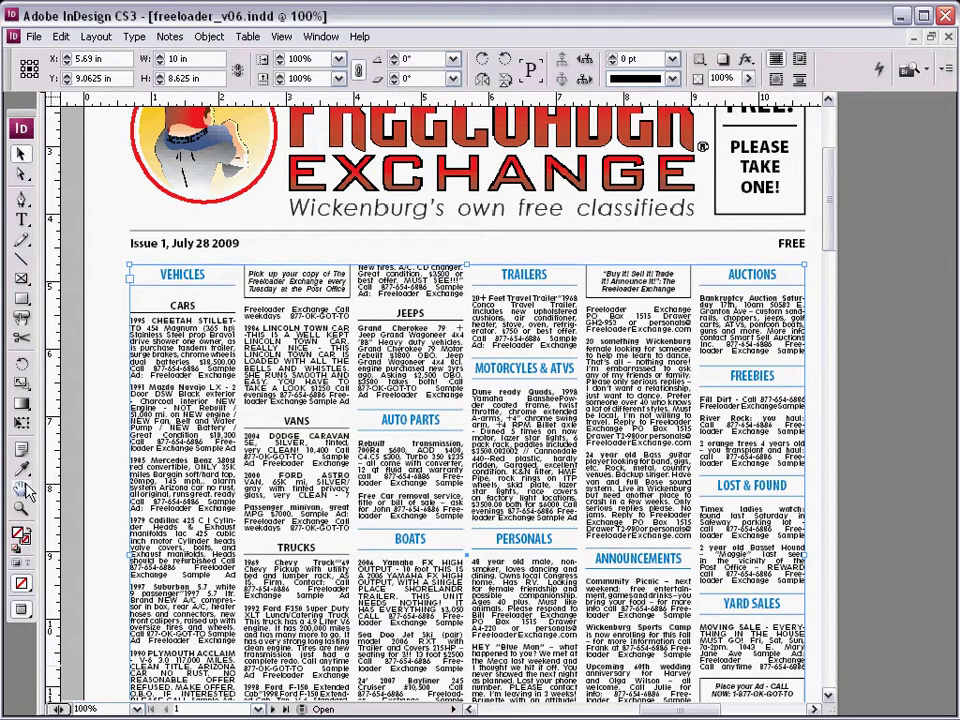
left_click(100, 337)
key("space")
left_click_drag(155, 373, 155, 372)
left_click_drag(116, 281, 112, 272)
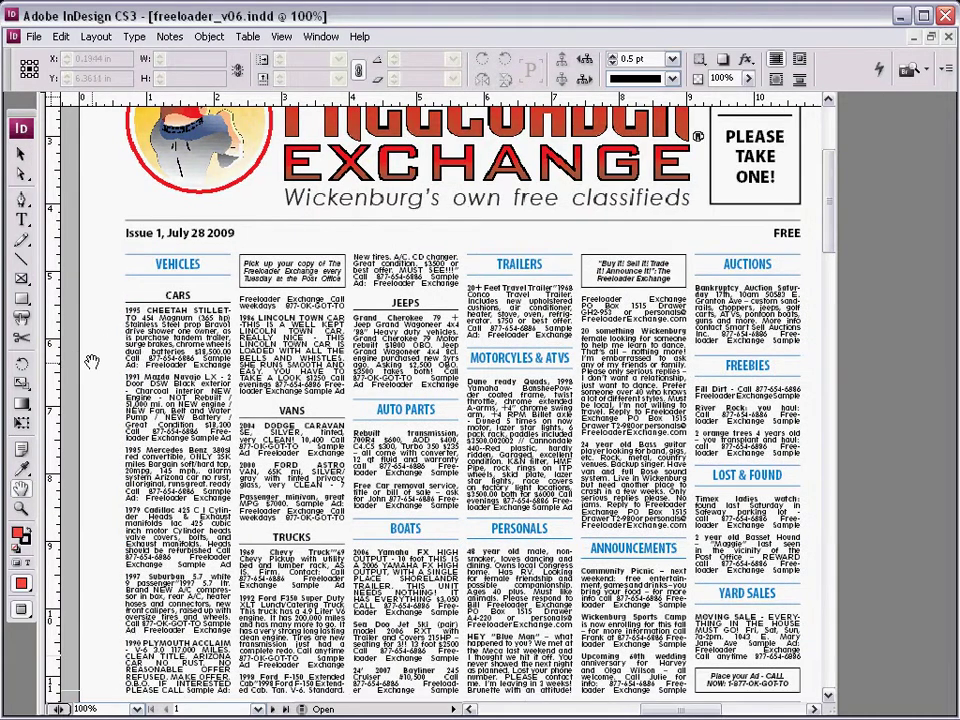
left_click(21, 153)
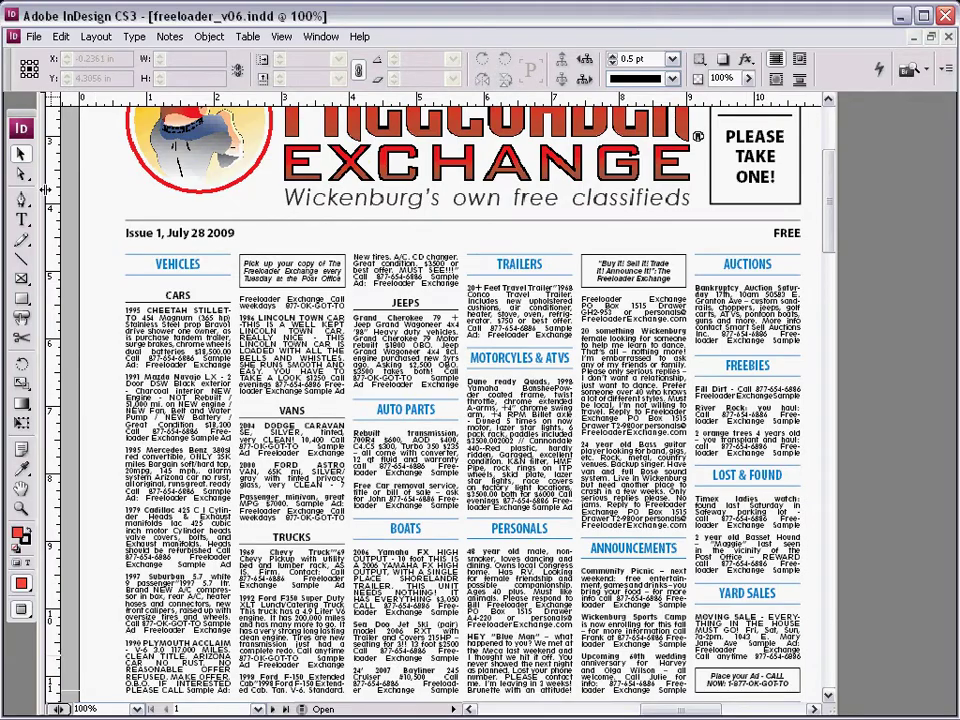
left_click_drag(115, 340, 105, 362)
left_click_drag(287, 319, 351, 347)
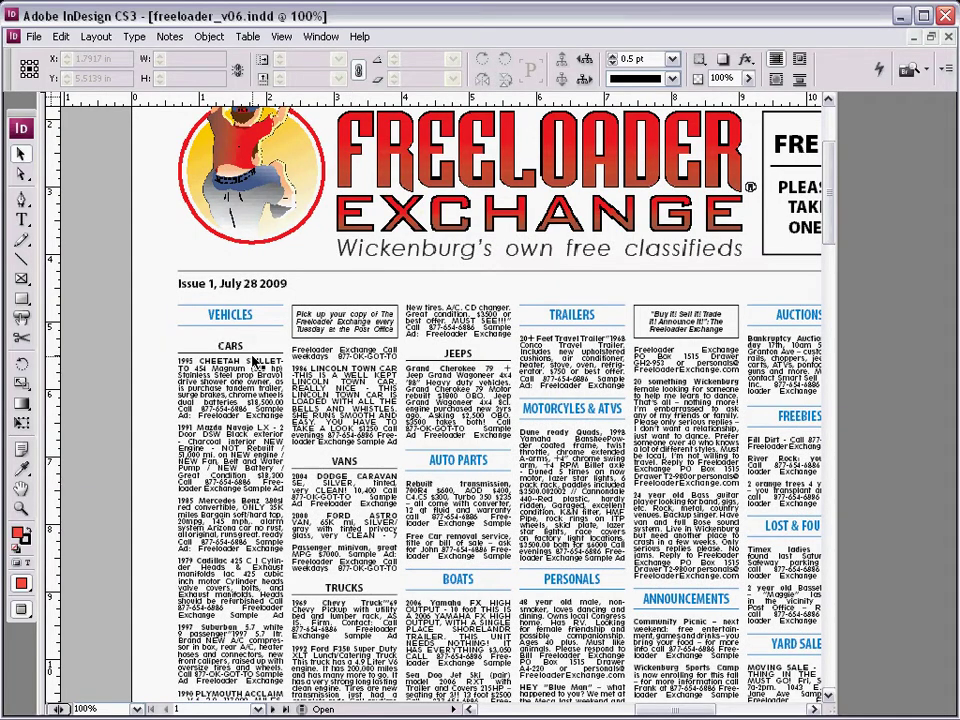
left_click_drag(243, 384, 206, 333)
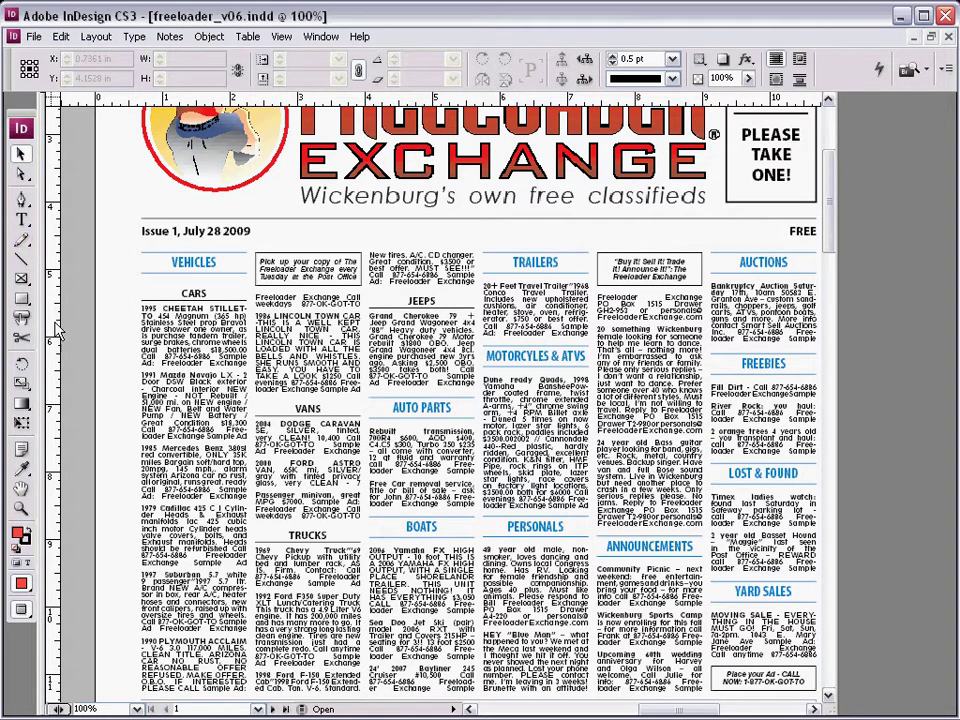
Insert "wwwwwwww" after "batteries" in the first ad under CARS, remove it, and return to the Selection tool
key("t")
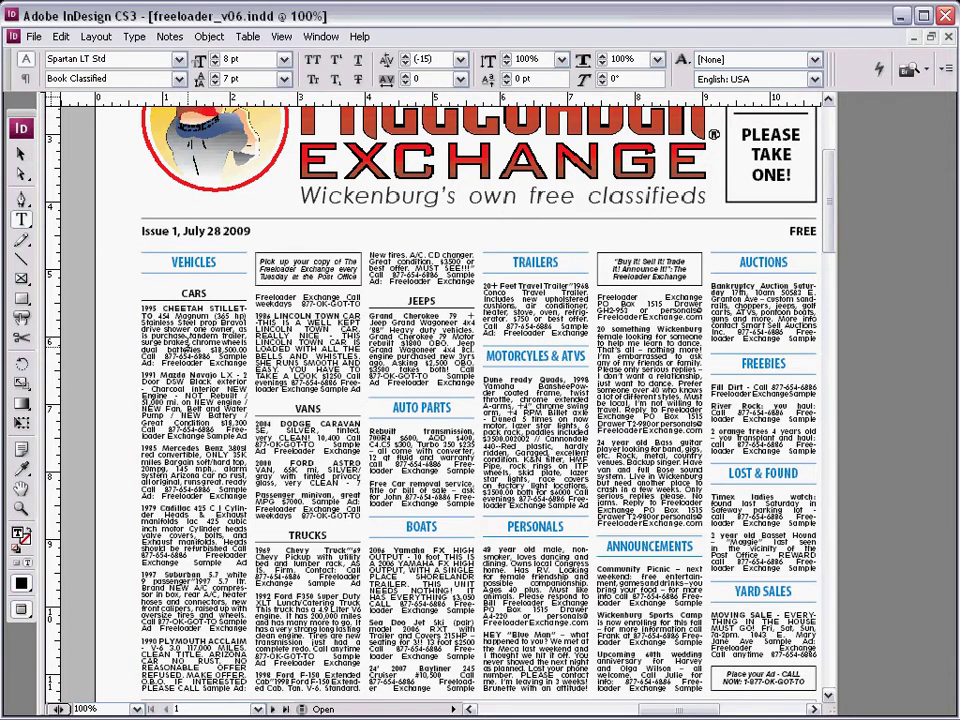
left_click_drag(172, 342, 189, 349)
left_click(182, 349)
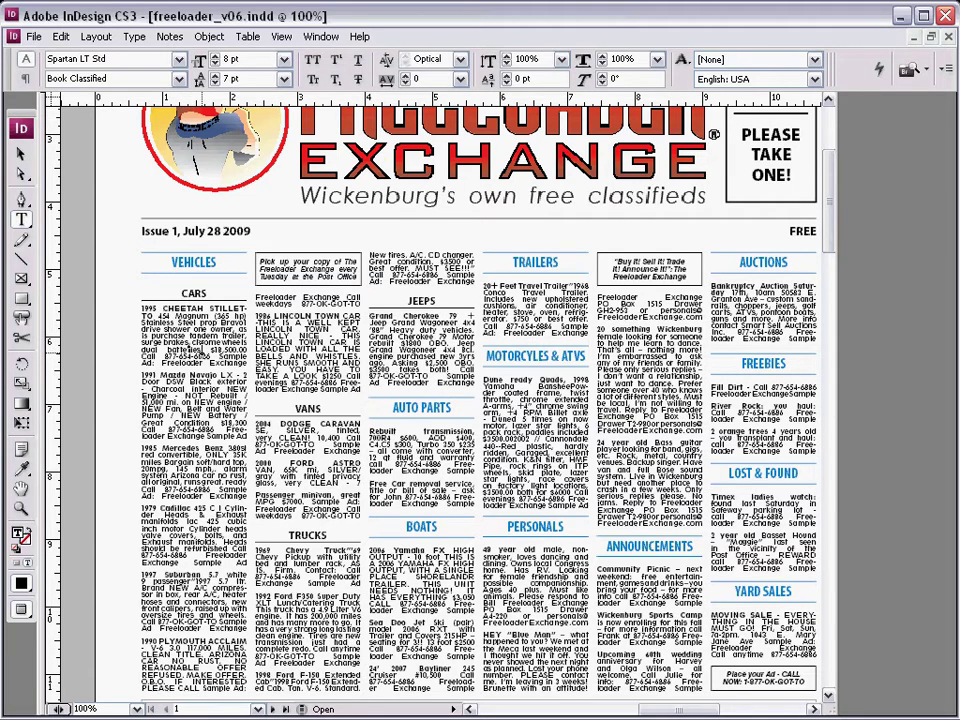
left_click(203, 349)
type("wwwwwwww")
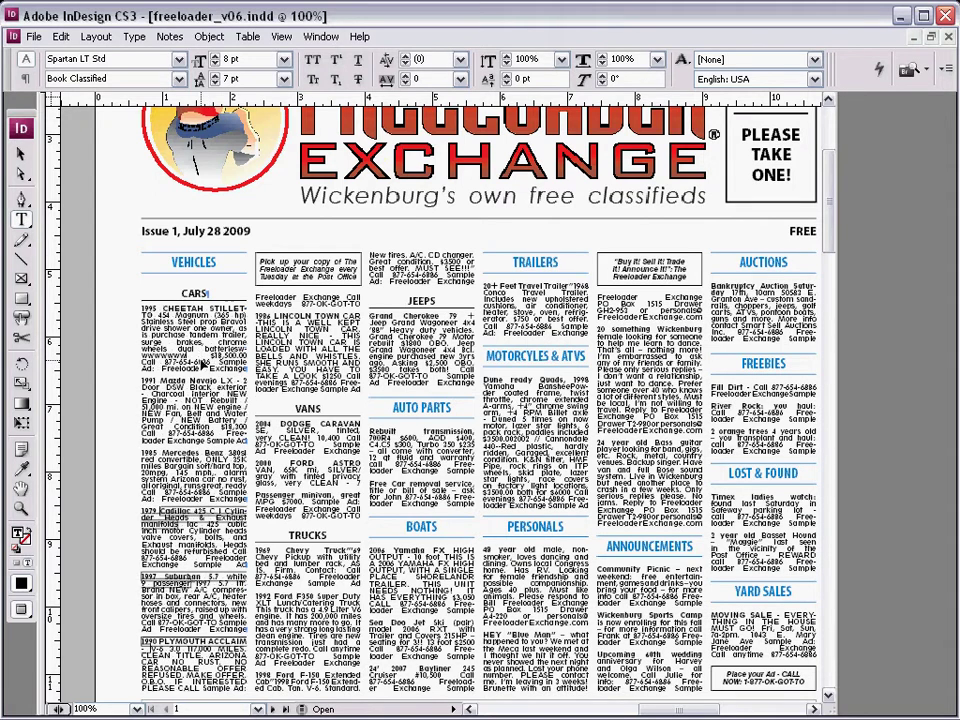
triple_click(197, 347)
left_click(202, 346)
key("Escape")
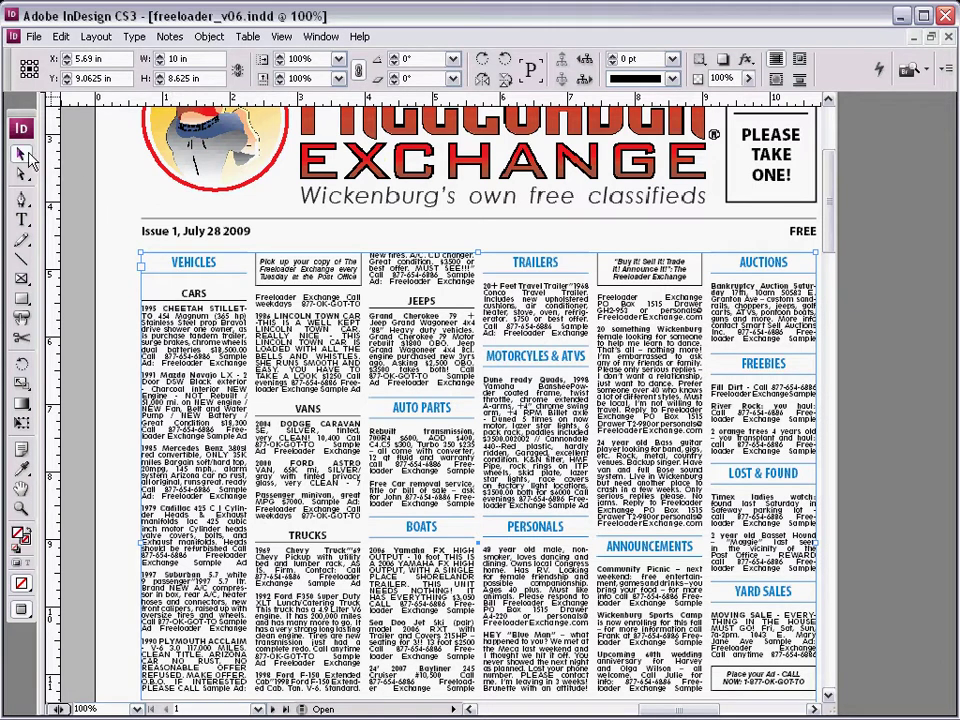
View the classifieds frame at fit-page, 100% and 200% magnification, return to the whole page, and deselect everything
left_click(120, 314)
left_click(458, 438)
key("ctrl+0")
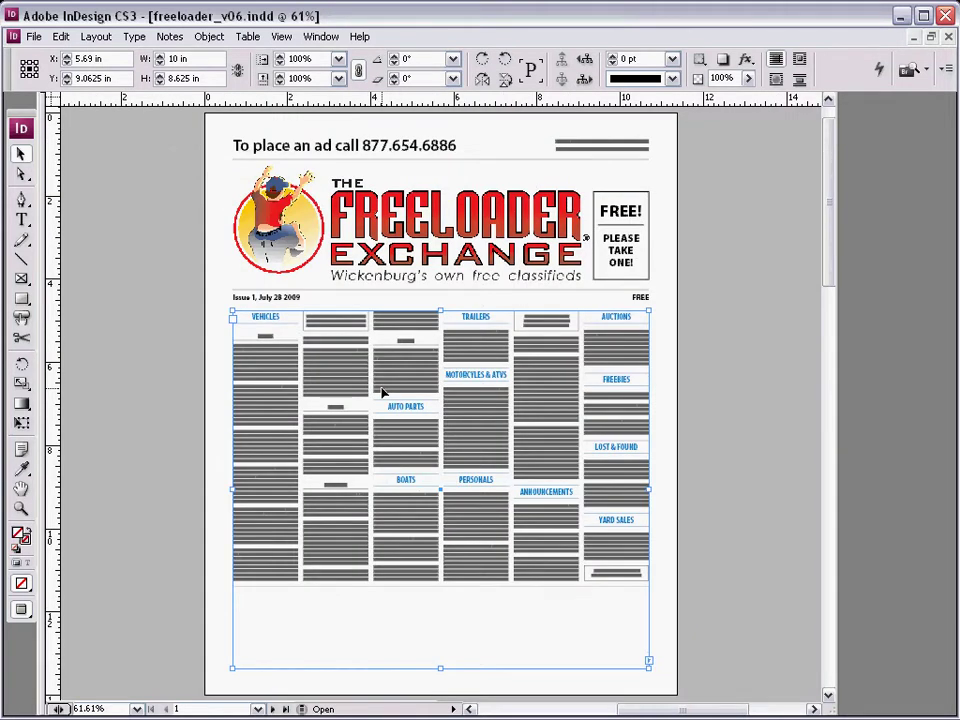
key("ctrl+1")
key("ctrl+2")
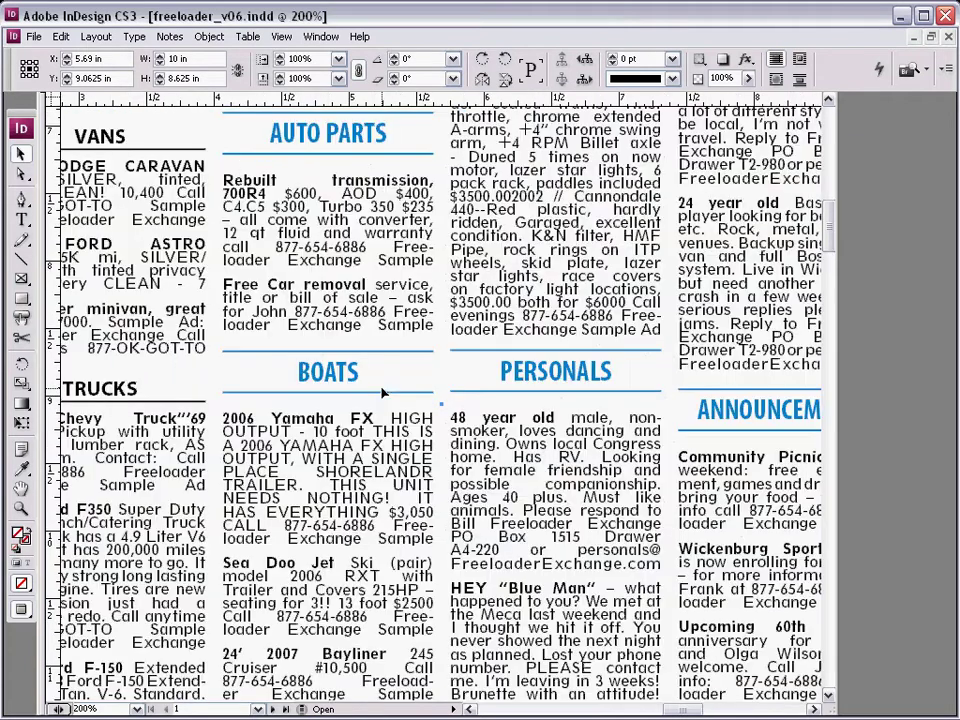
key("ctrl+0")
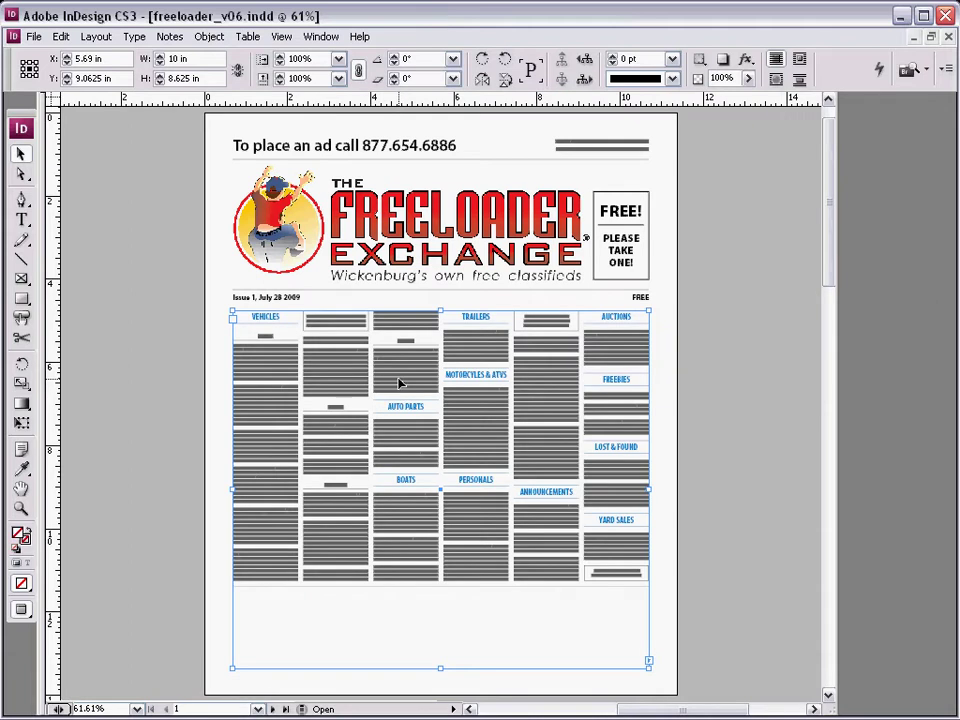
left_click(226, 383)
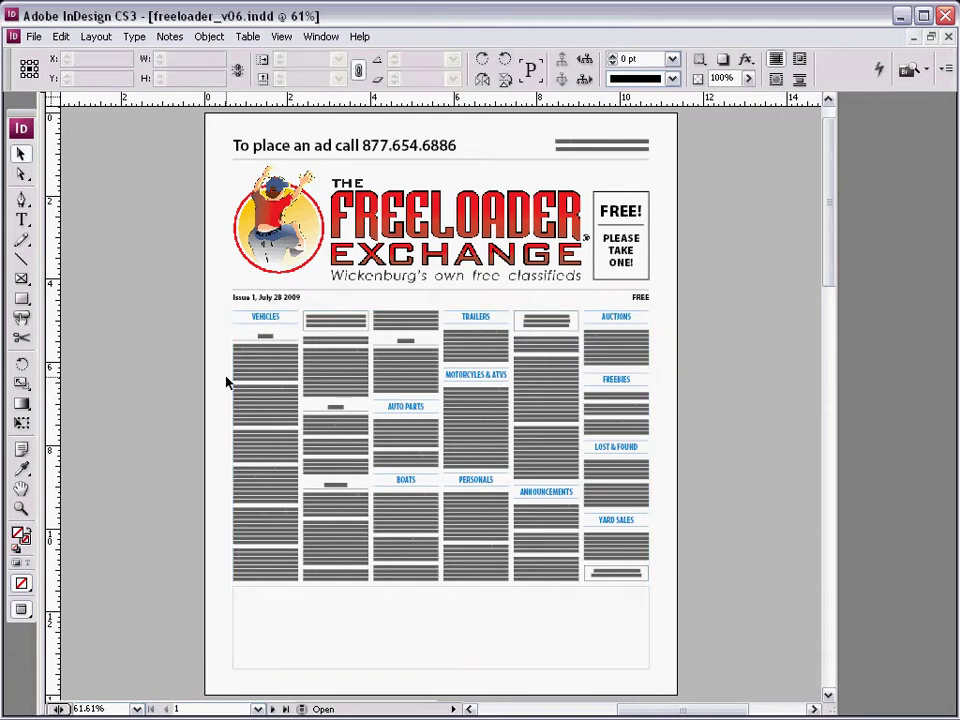
Switch to Normal screen mode and review the spreads from page 1 through page 4 and back to page 1
key("w")
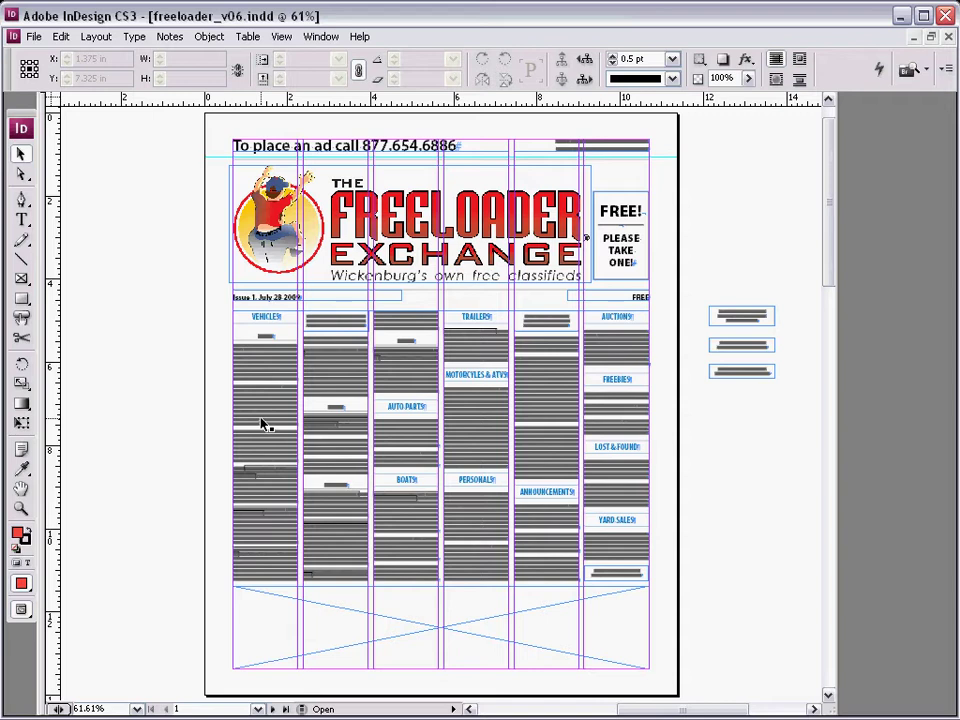
key("shift+Page_Down")
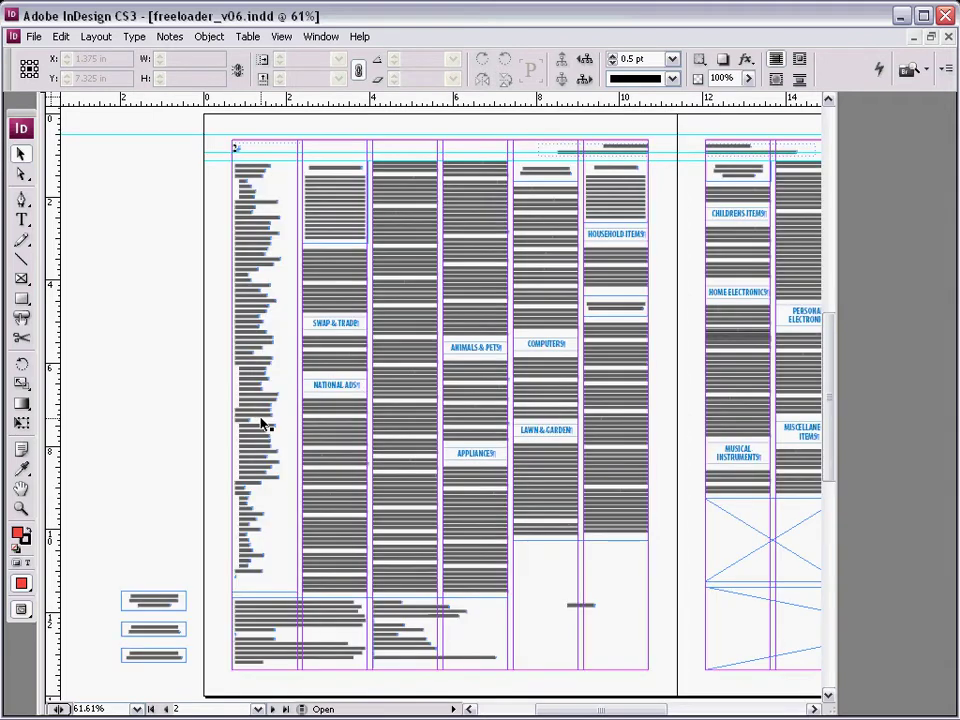
key("shift+Page_Down")
key("shift+Page_Down")
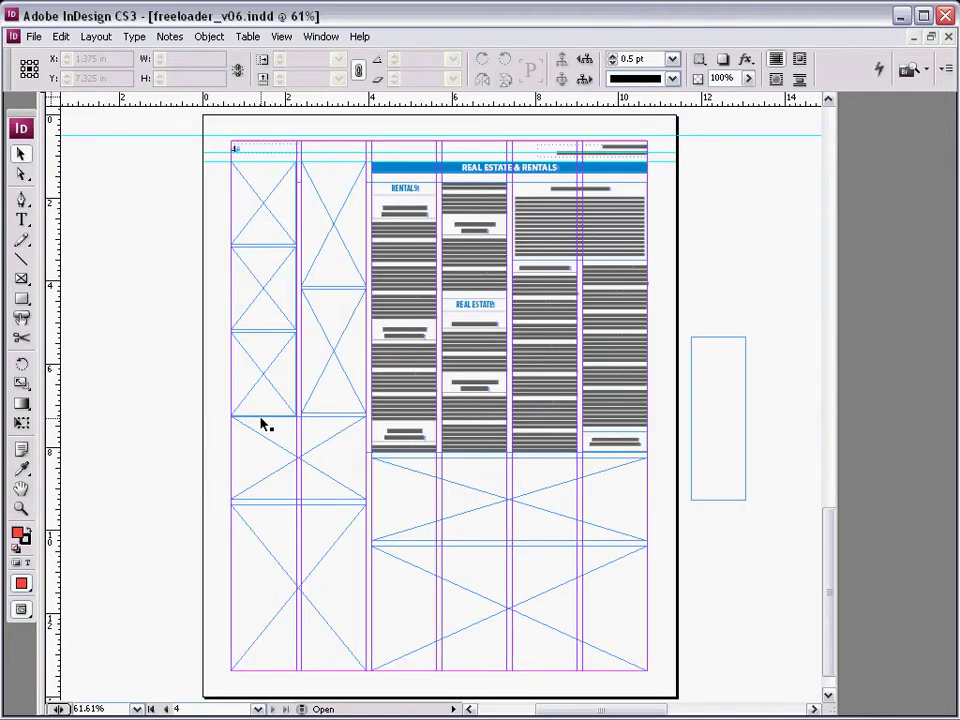
key("shift+Page_Up")
key("shift+Page_Up")
key("shift+Page_Up")
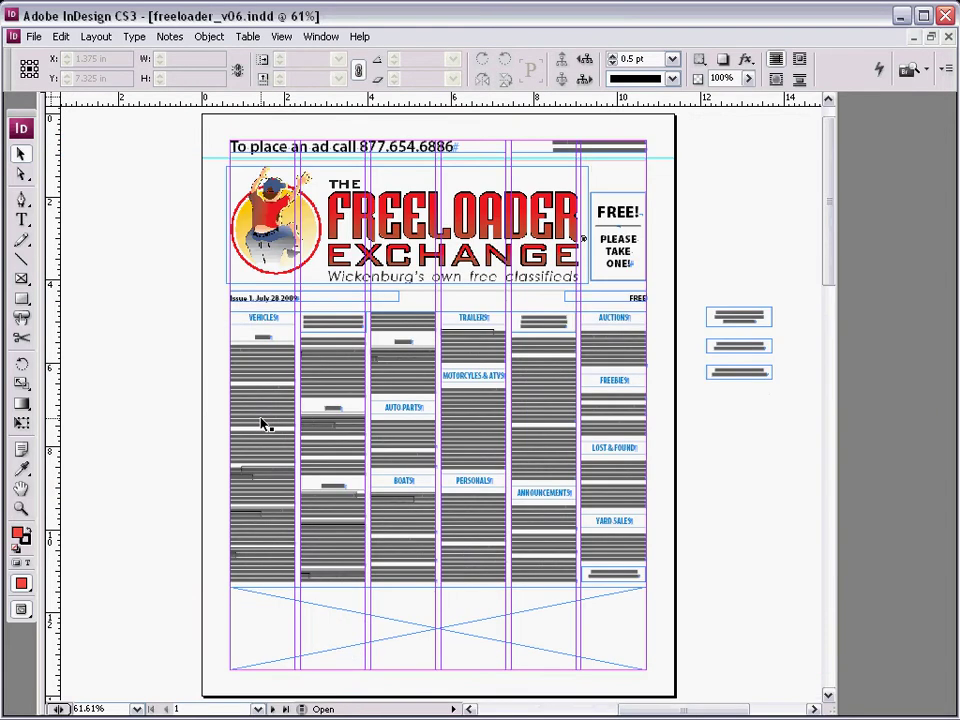
Select the classifieds frame, inspect the uppermost pasteboard ad box at 125% and higher magnification, and return to the whole page
left_click(405, 366)
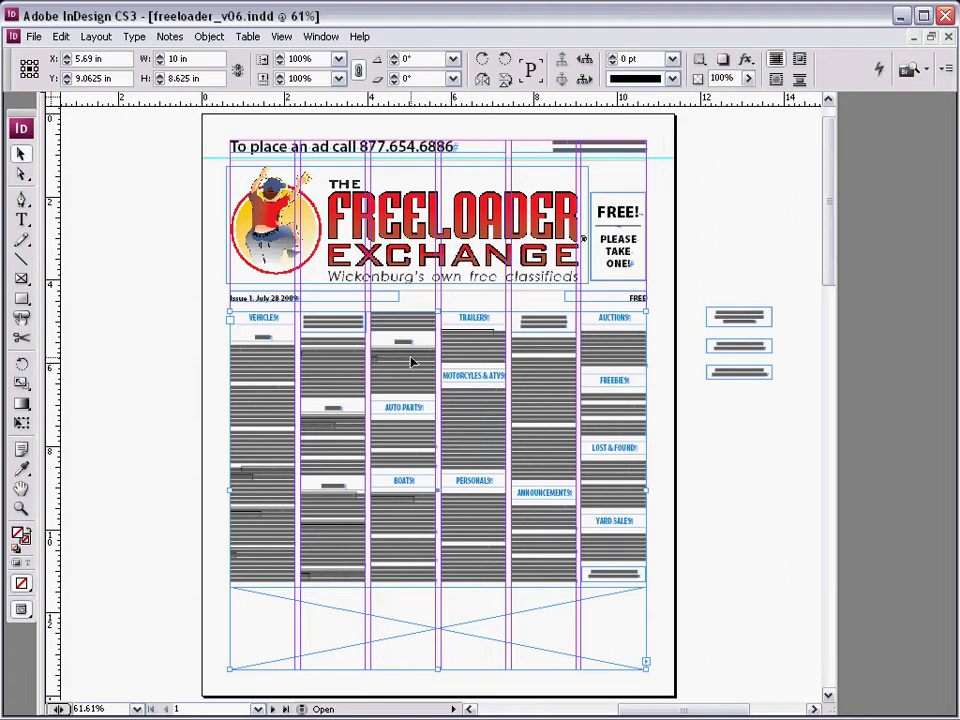
left_click(735, 319)
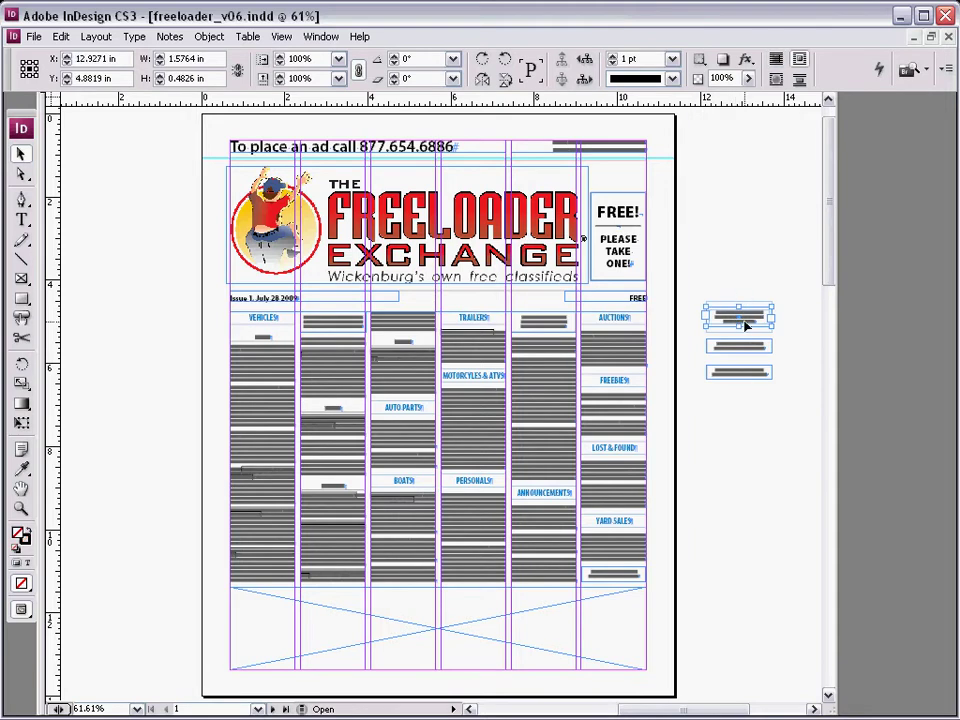
key("ctrl+equal")
key("ctrl+equal")
key("ctrl+equal")
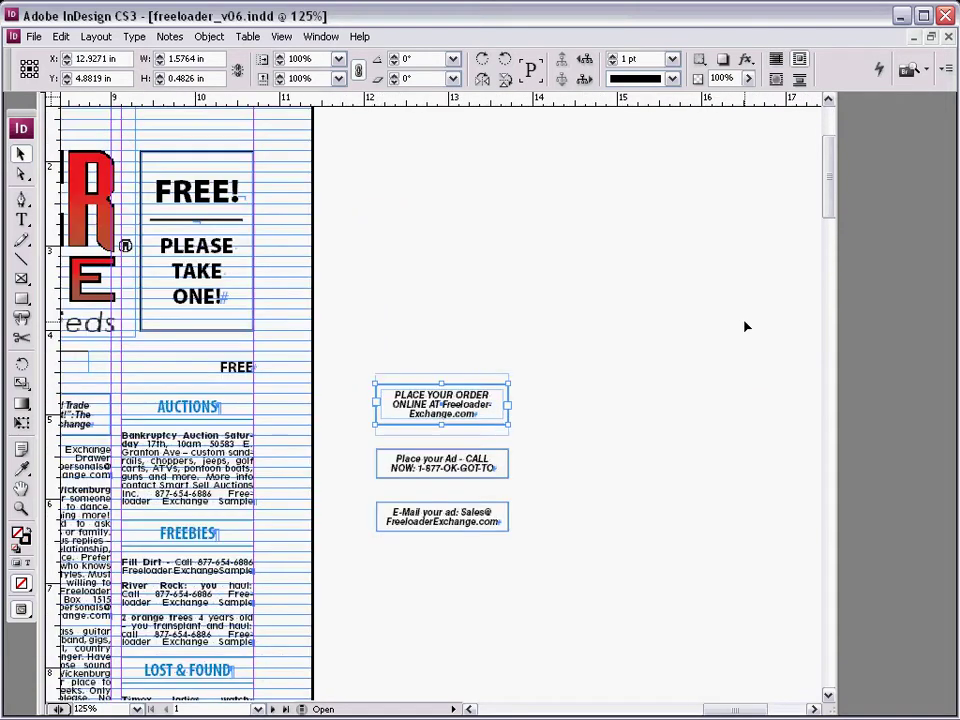
key("ctrl+equal")
key("ctrl+0")
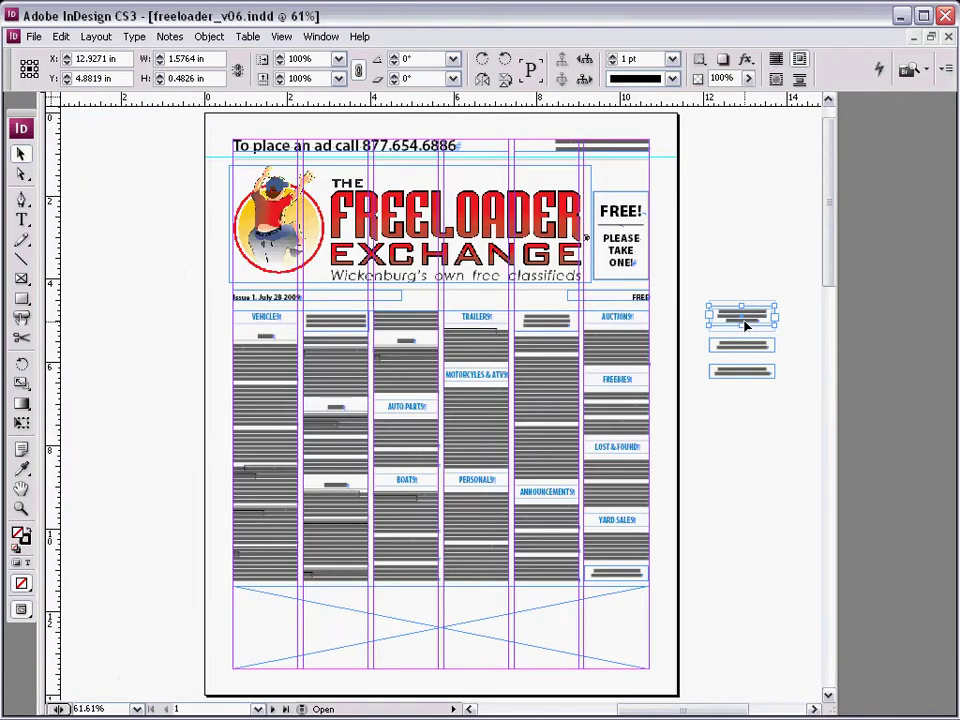
Select the classifieds frame, view it at 100%, and review the lower parts of pages 1 through 4, returning to page 2
left_click(406, 396)
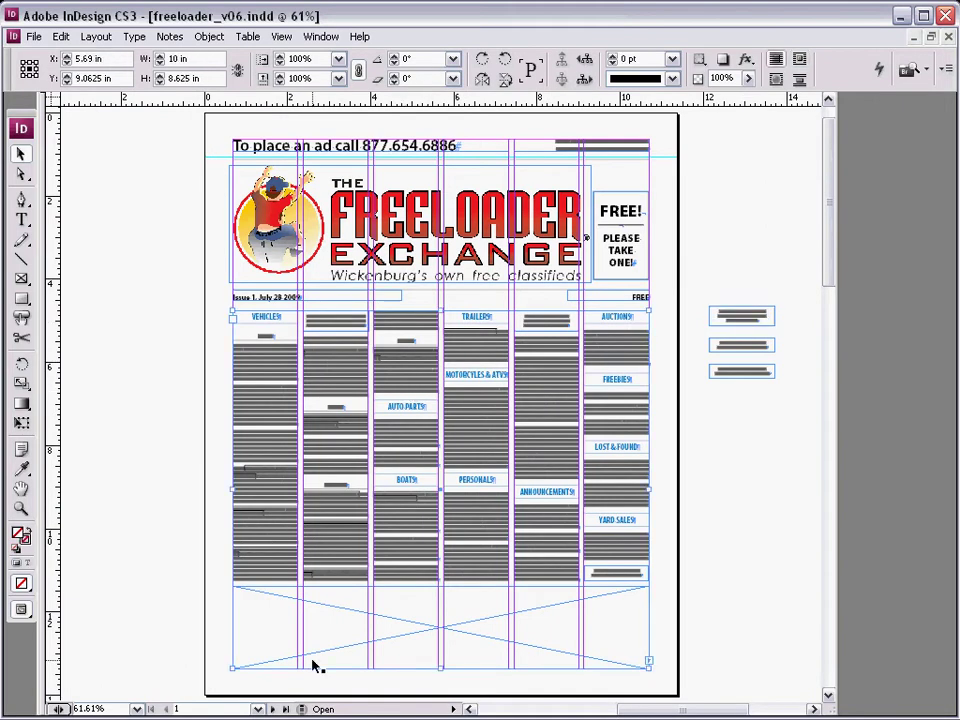
key("ctrl+equal")
key("ctrl+equal")
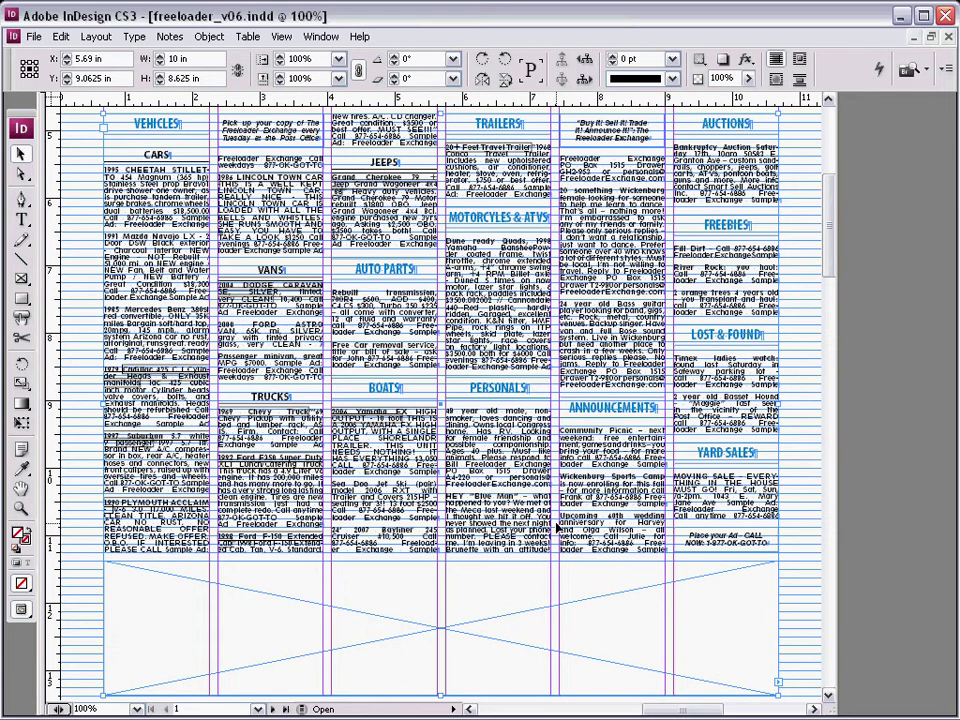
key("shift+Page_Down")
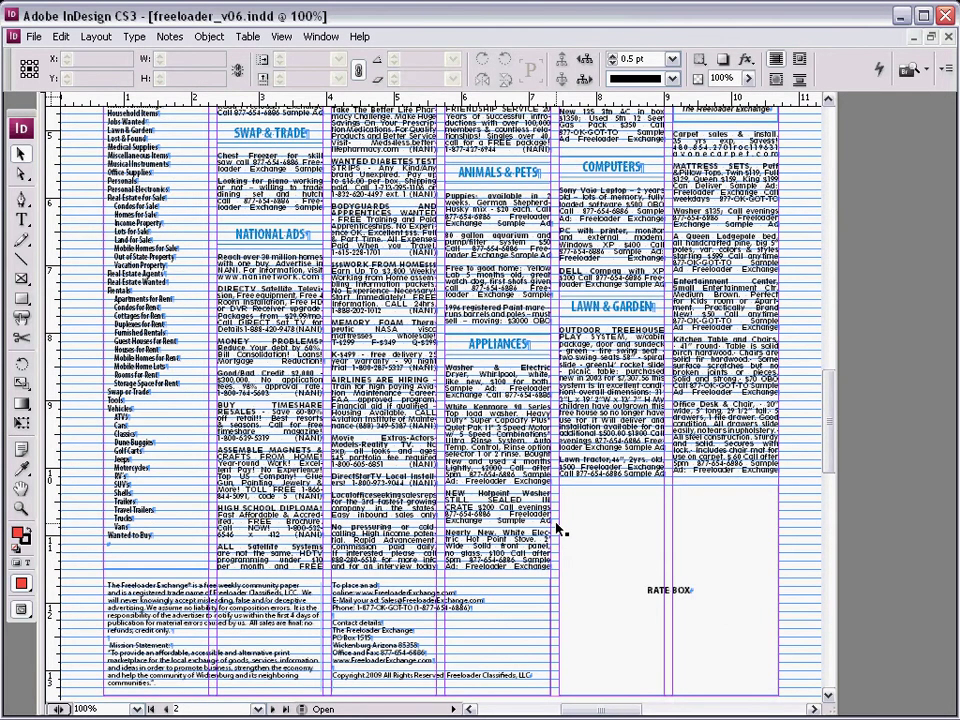
key("shift+Page_Down")
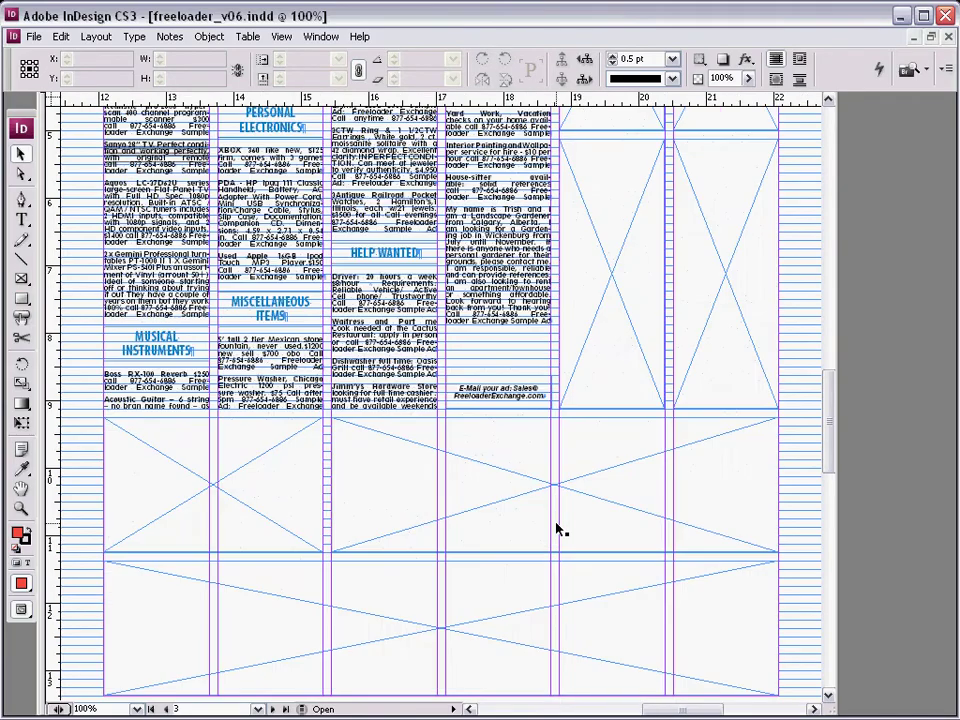
key("shift+Page_Down")
key("shift+Page_Up")
key("shift+Page_Up")
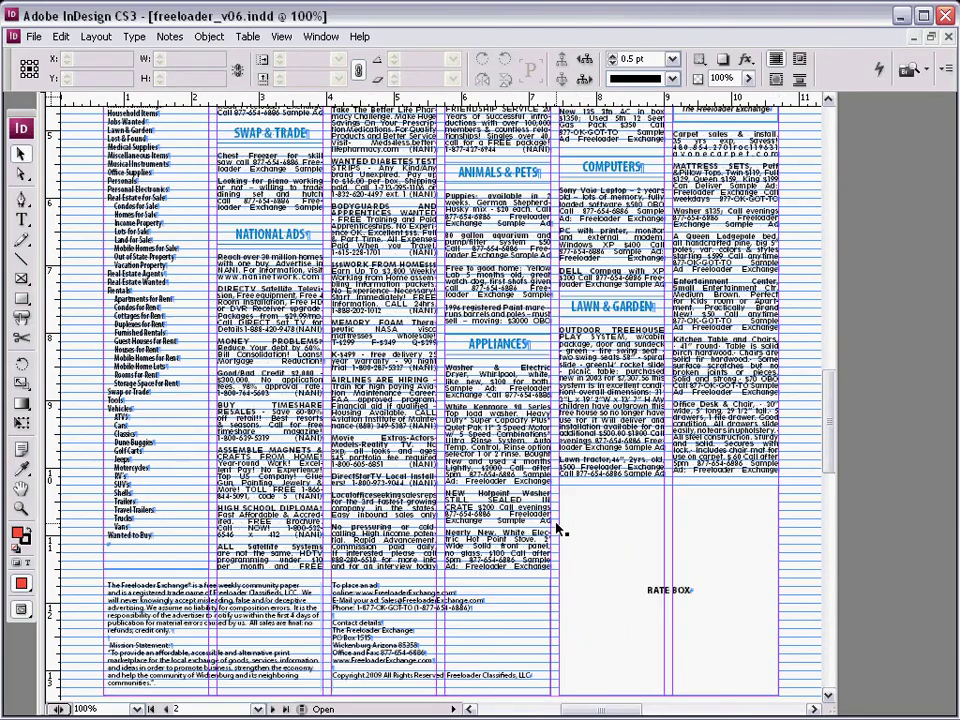
Examine the upper parts of pages 1 through 4 at 100% magnification and return to the masthead on page 1
scroll(557, 528, "up", 10)
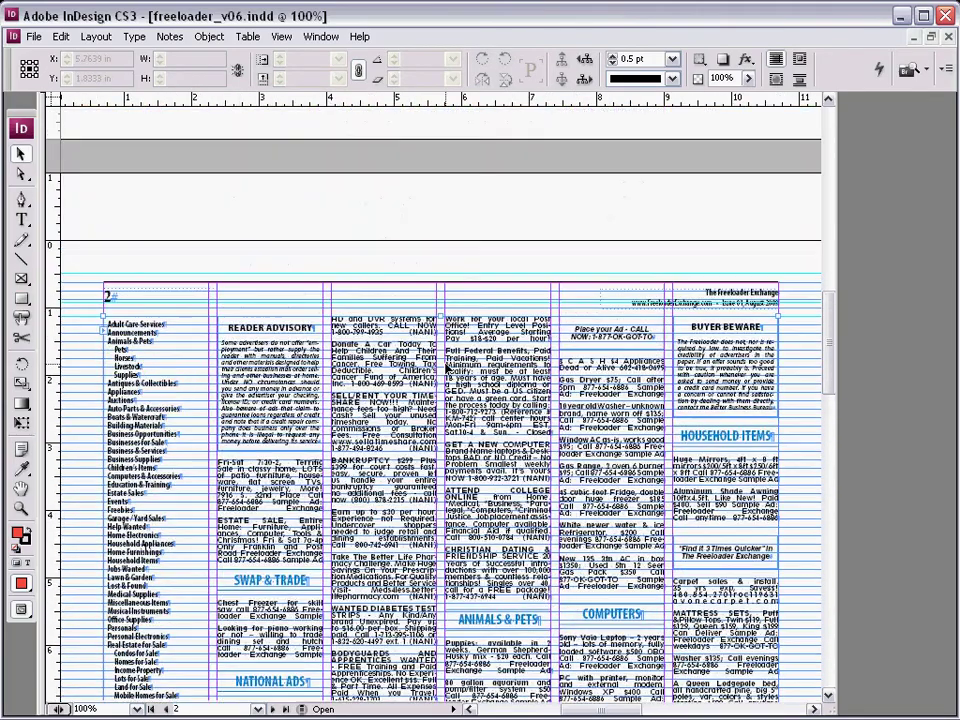
key("shift+Page_Up")
key("shift+Page_Down")
key("shift+Page_Down")
key("shift+Page_Down")
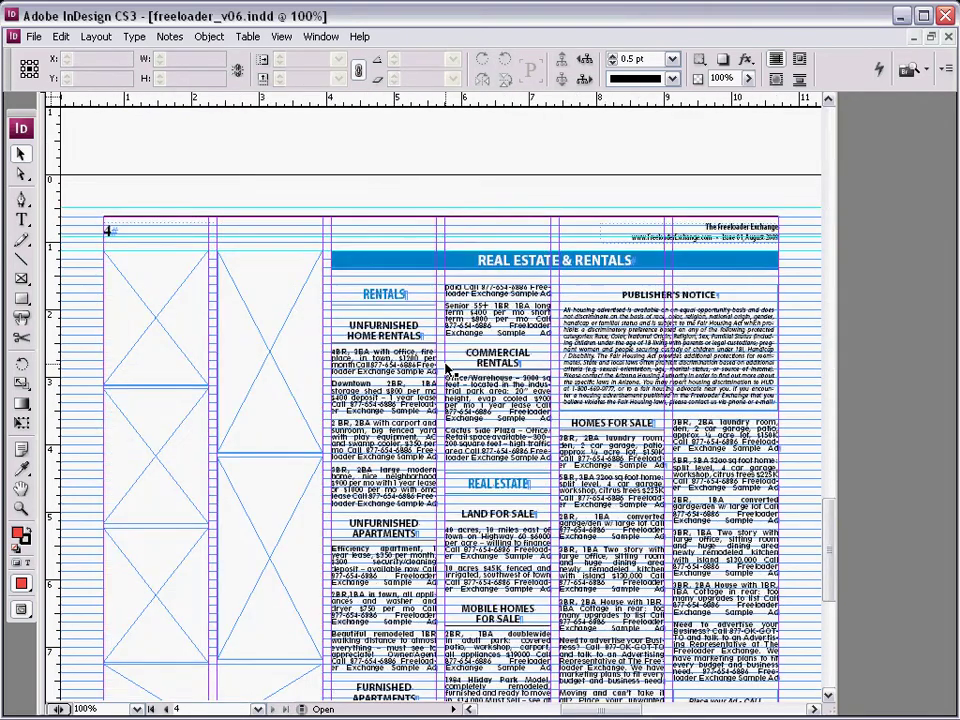
key("shift+Page_Up")
key("shift+Page_Up")
key("shift+Page_Up")
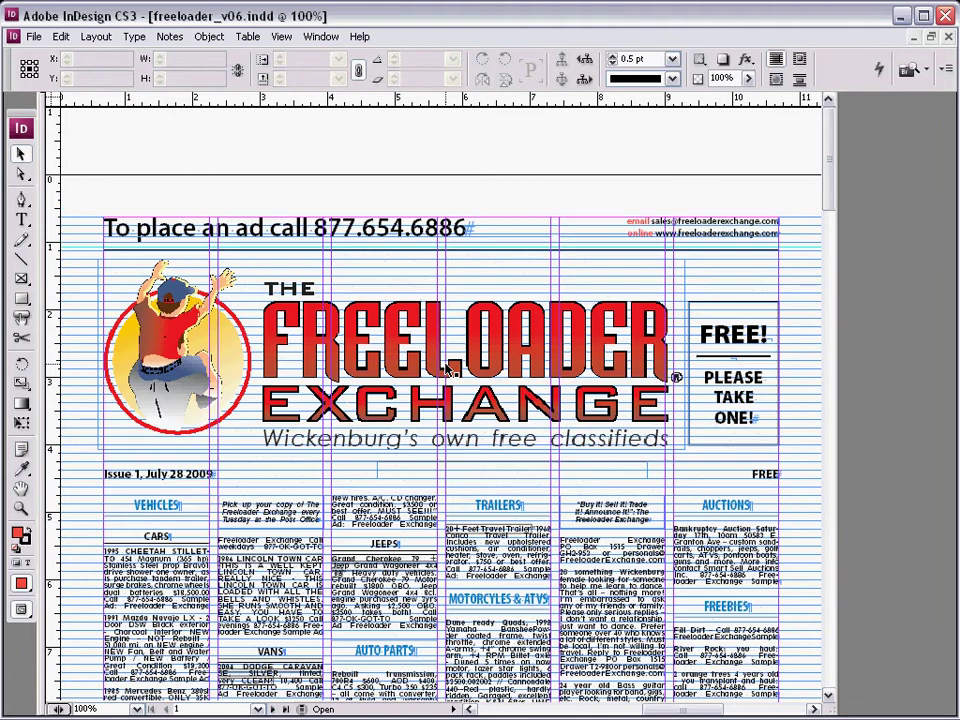
Select the Freeloader Exchange masthead graphic, fit the page in the window, and select the classifieds frame
left_click(450, 370)
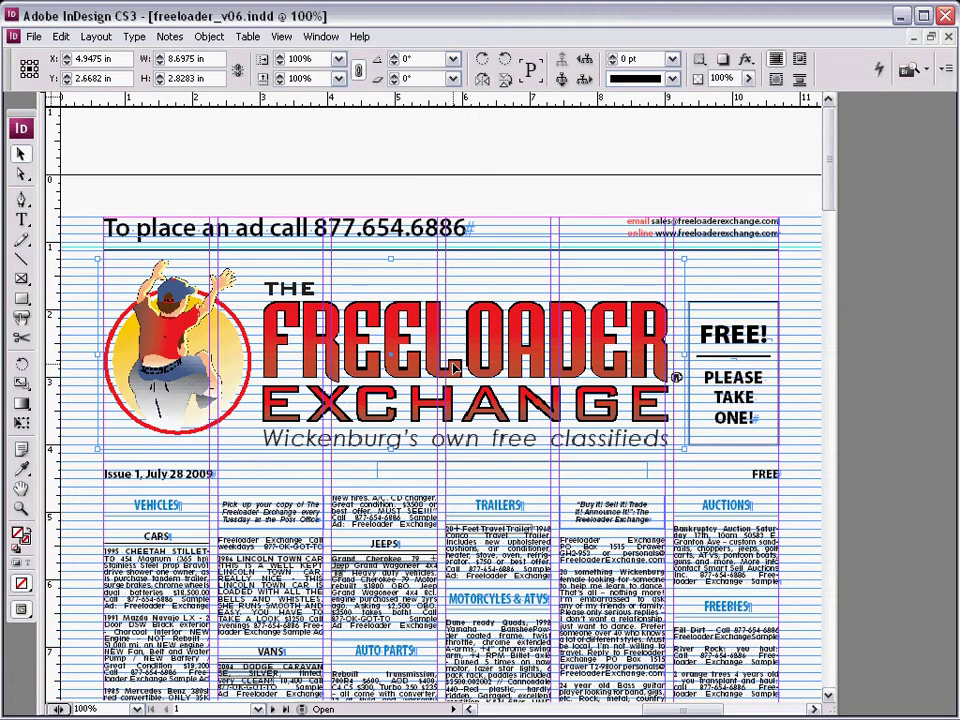
key("ctrl+0")
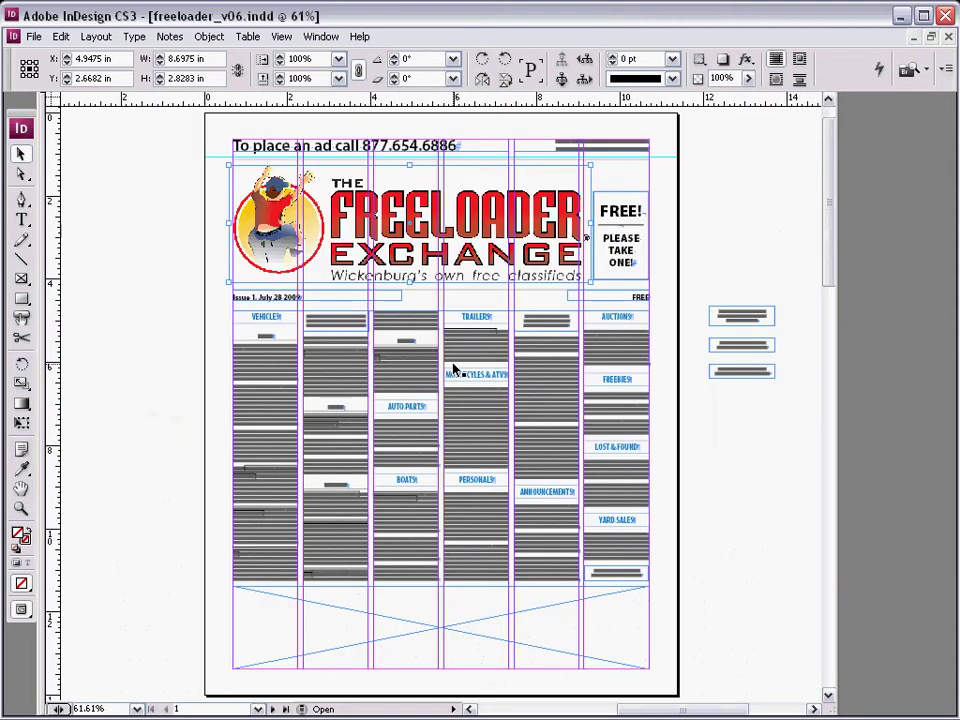
left_click(452, 370)
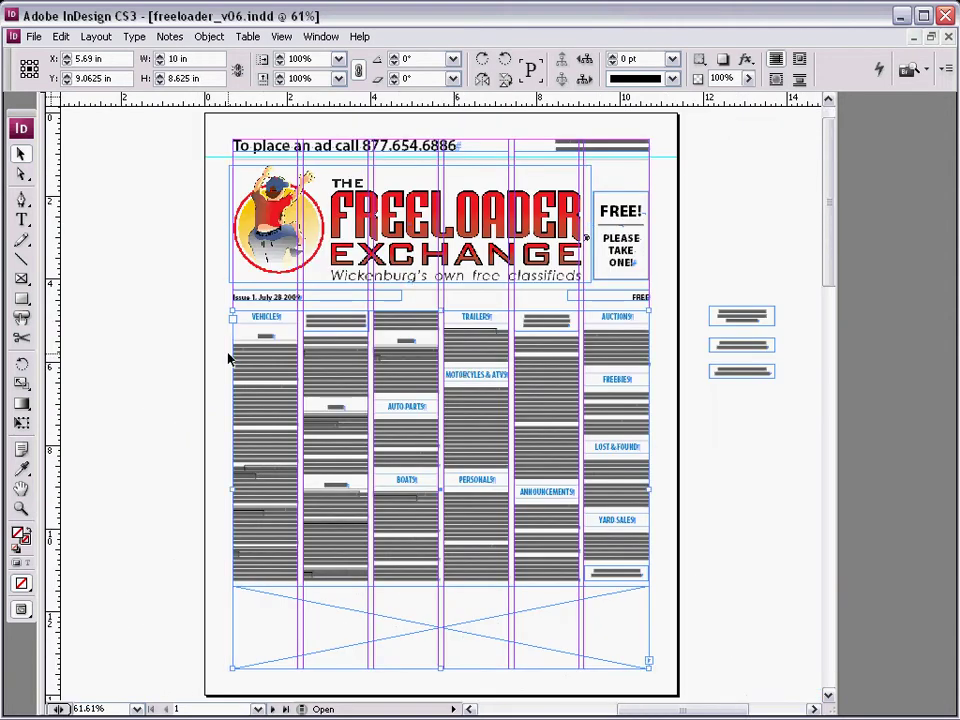
key("alt+Tab")
key("alt+shift+Tab")
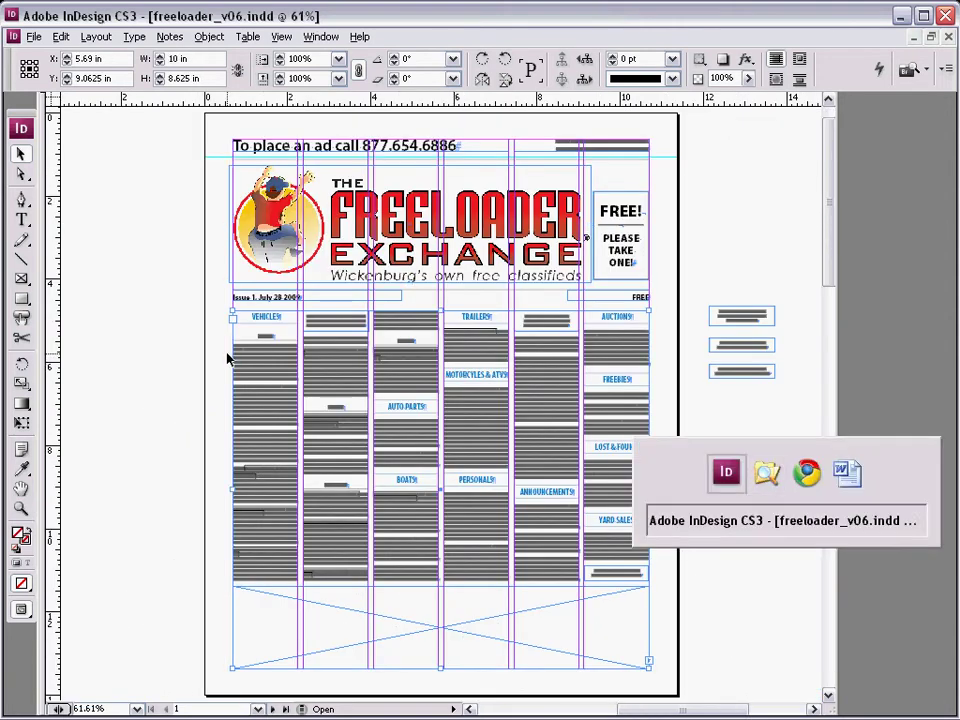